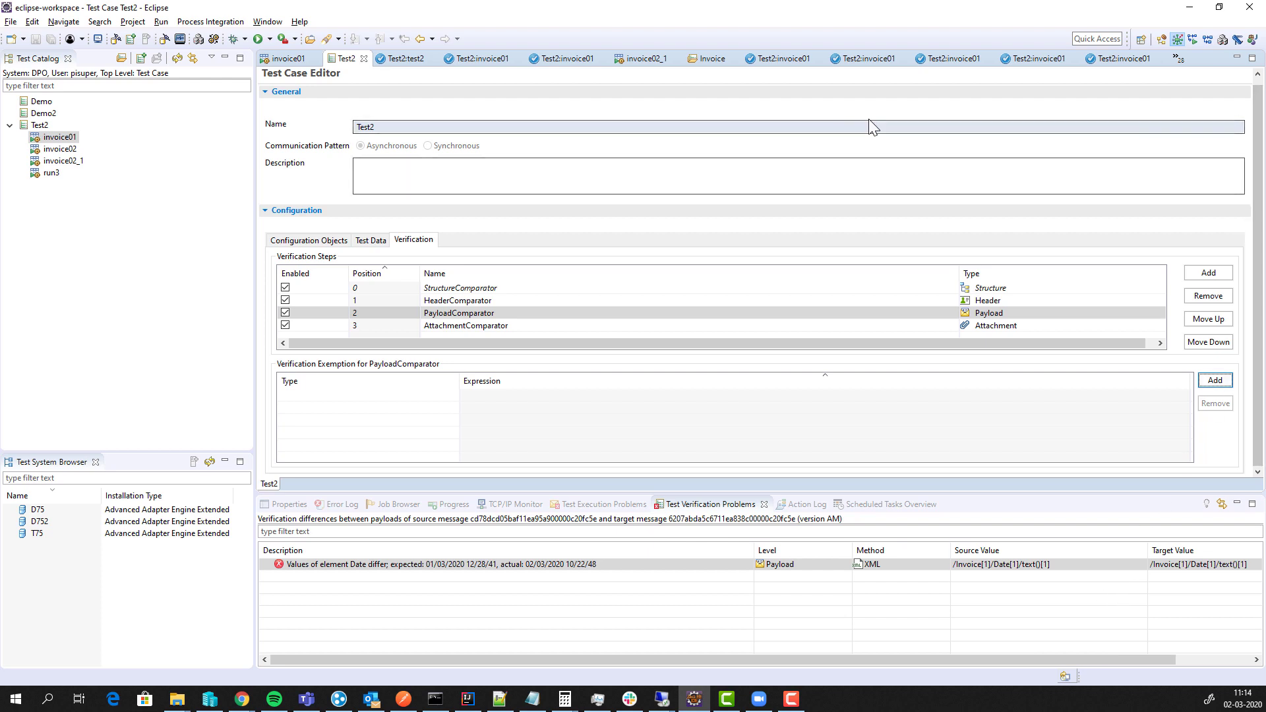
Reopen the Test2 test case and show its test data sets.
left_click(36, 125)
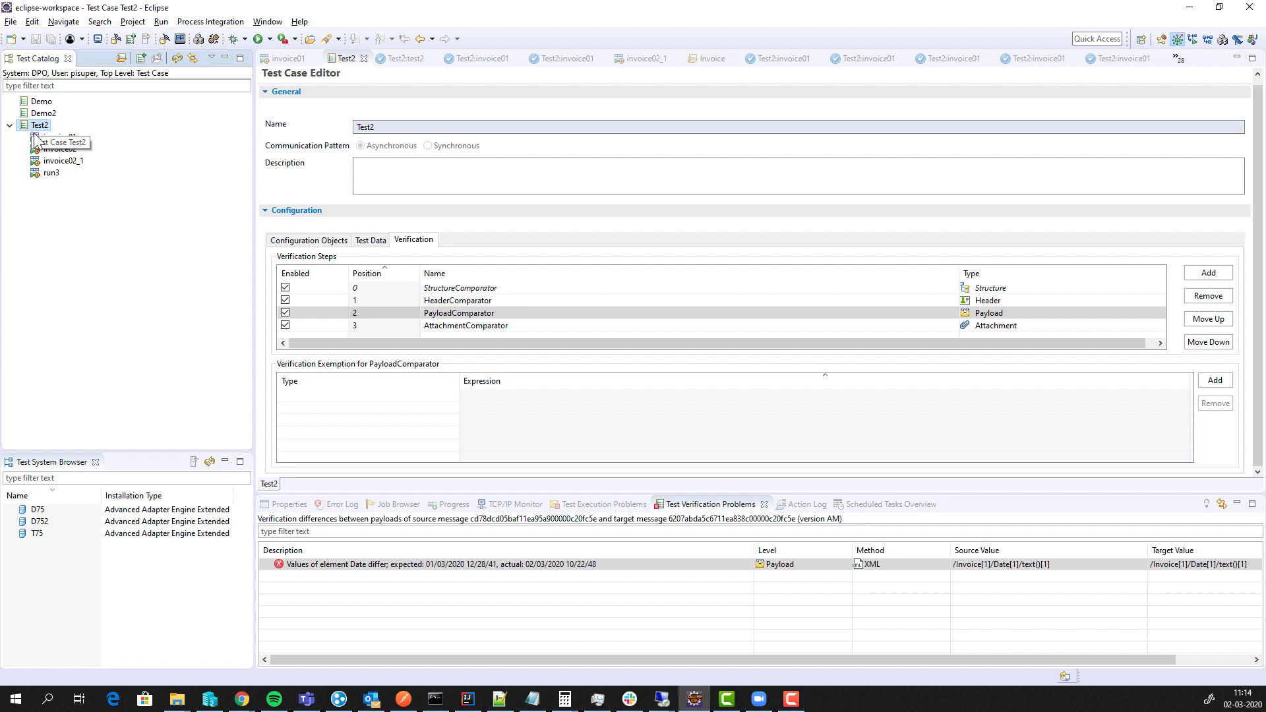
double_click(61, 164)
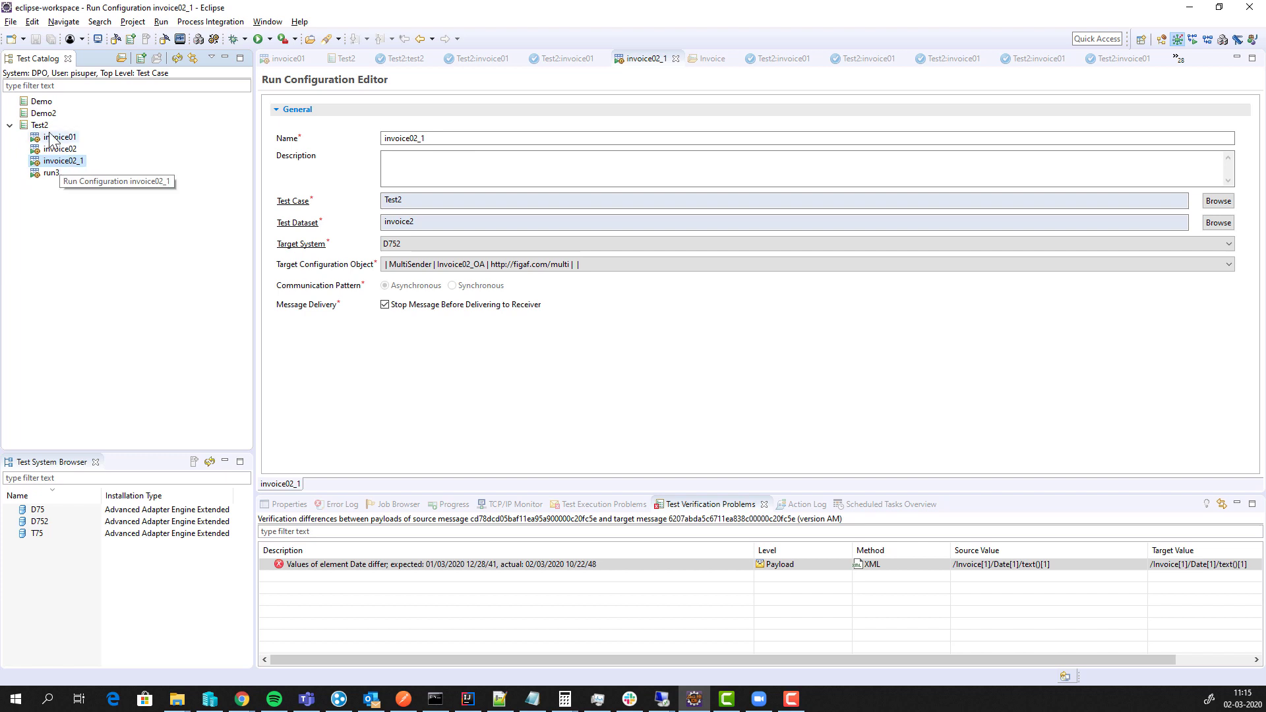
double_click(40, 126)
left_click(380, 241)
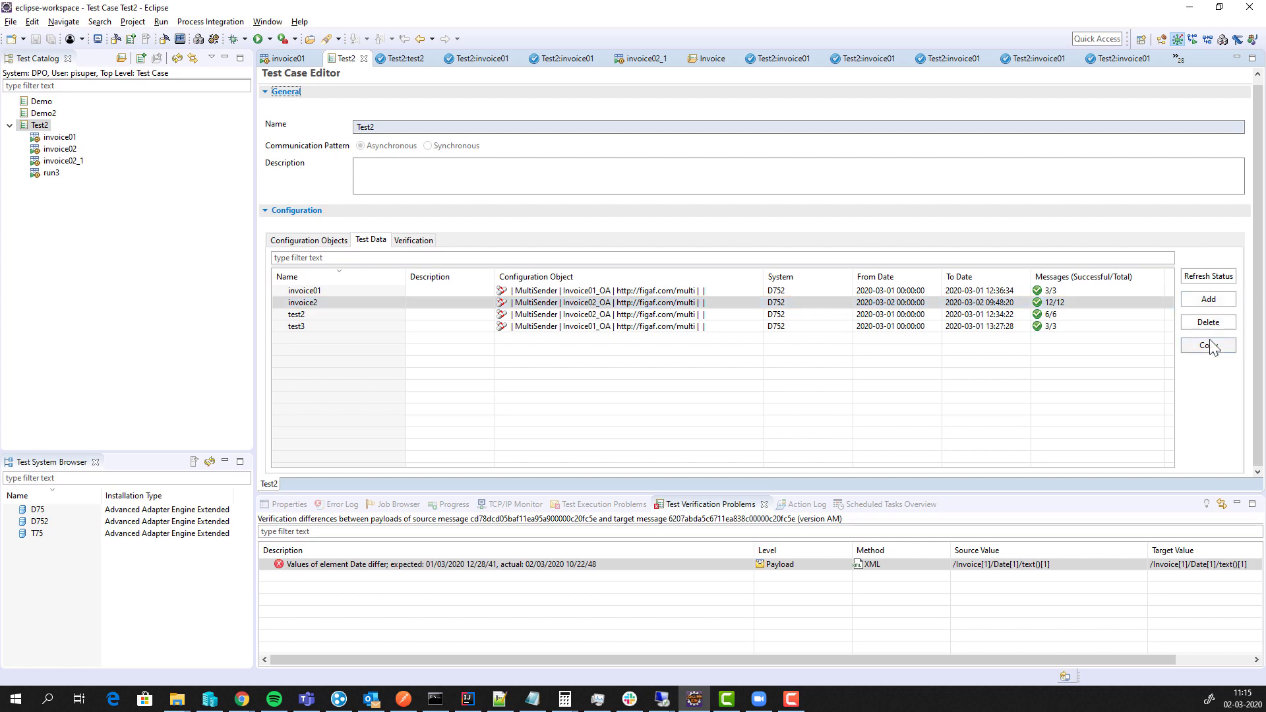
Create run configuration invoice02_2 for invoice2 targeting the Invoice02_OA MultiSender object.
right_click(1106, 298)
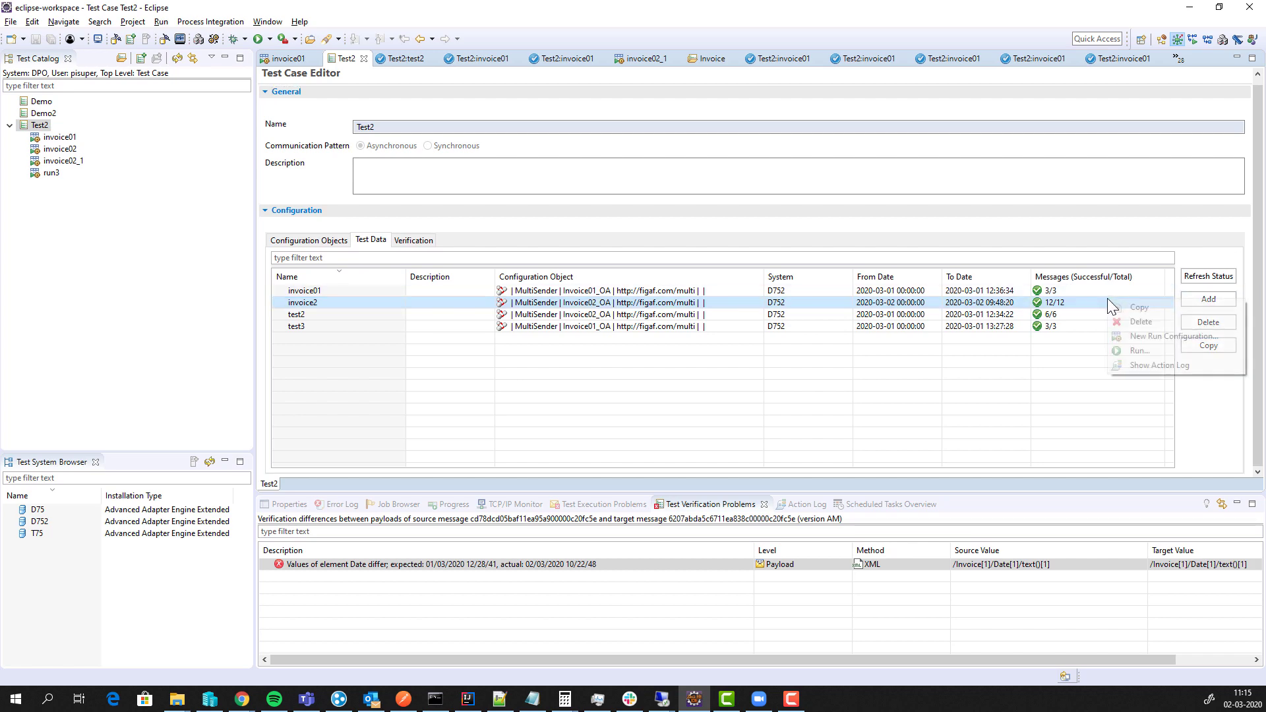
left_click(1160, 335)
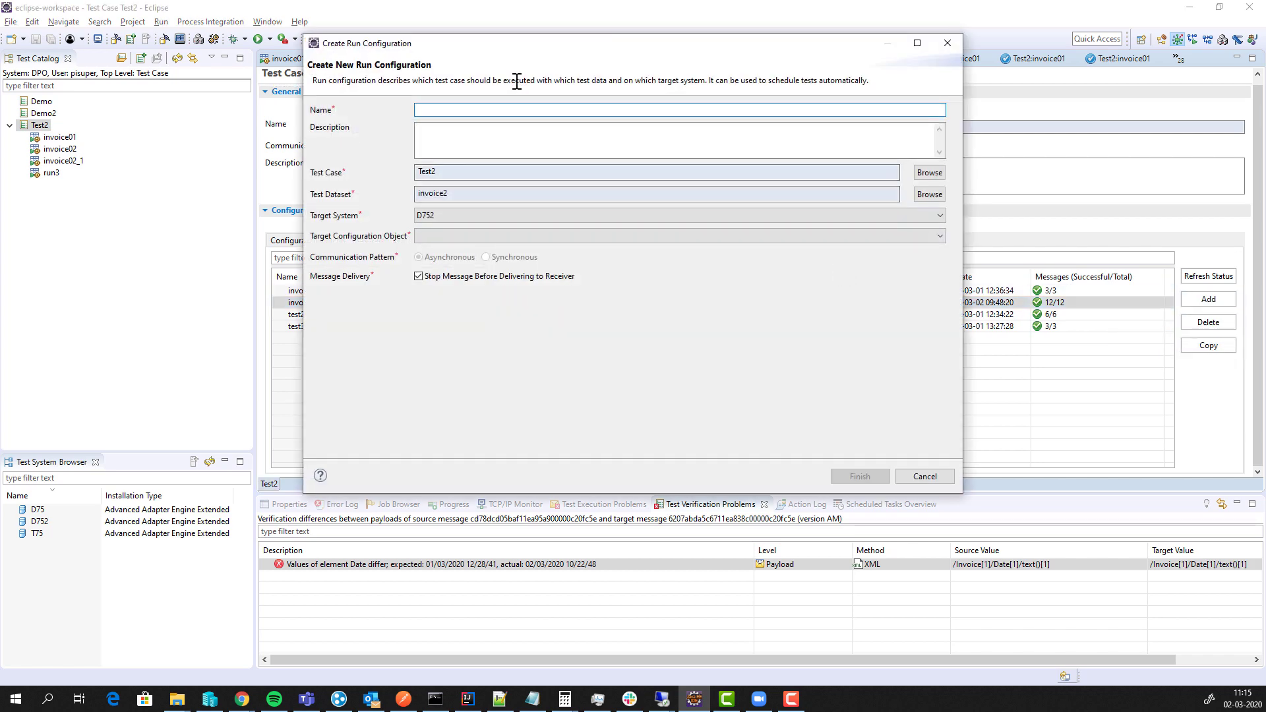
type("invoice02_2")
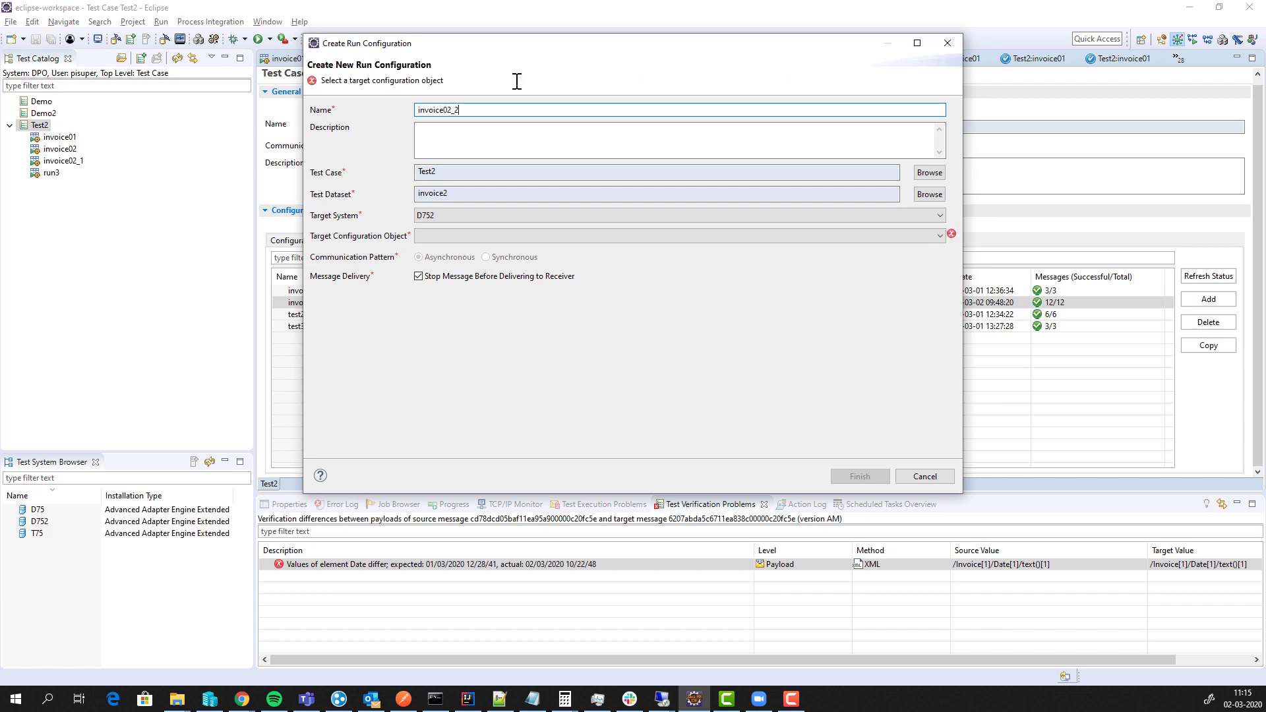
left_click(939, 236)
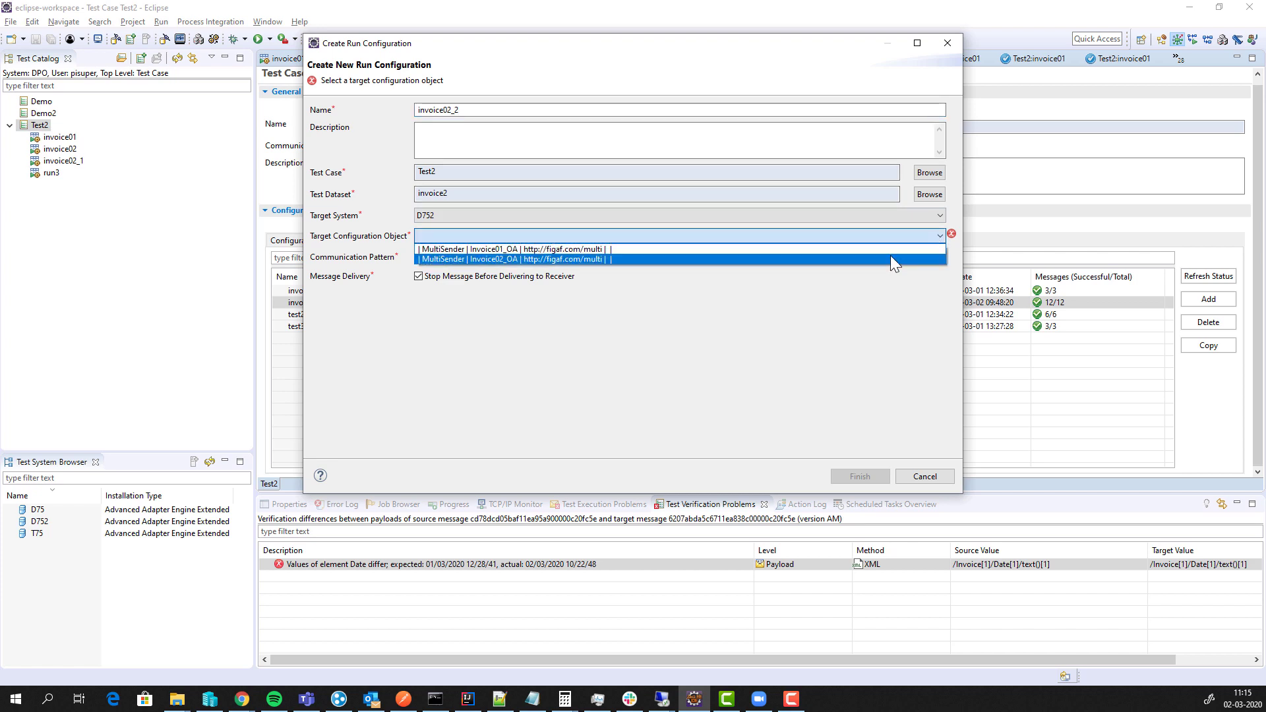
left_click(890, 258)
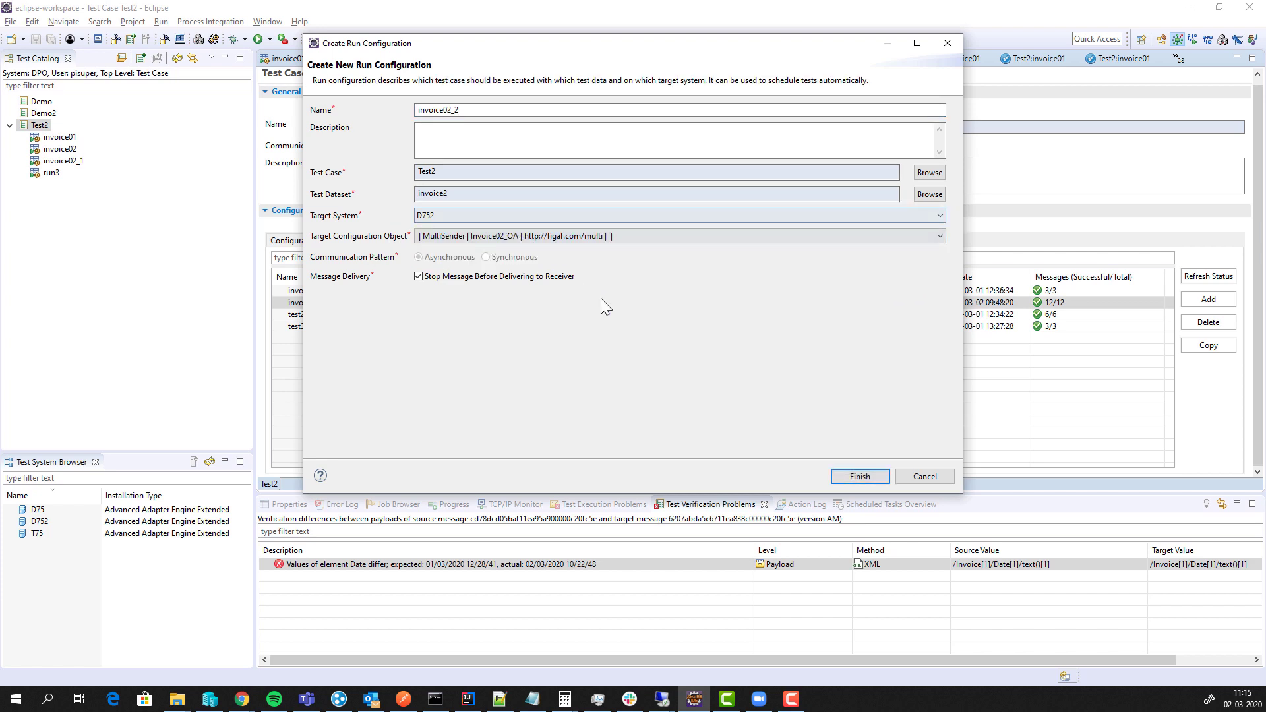
left_click(852, 478)
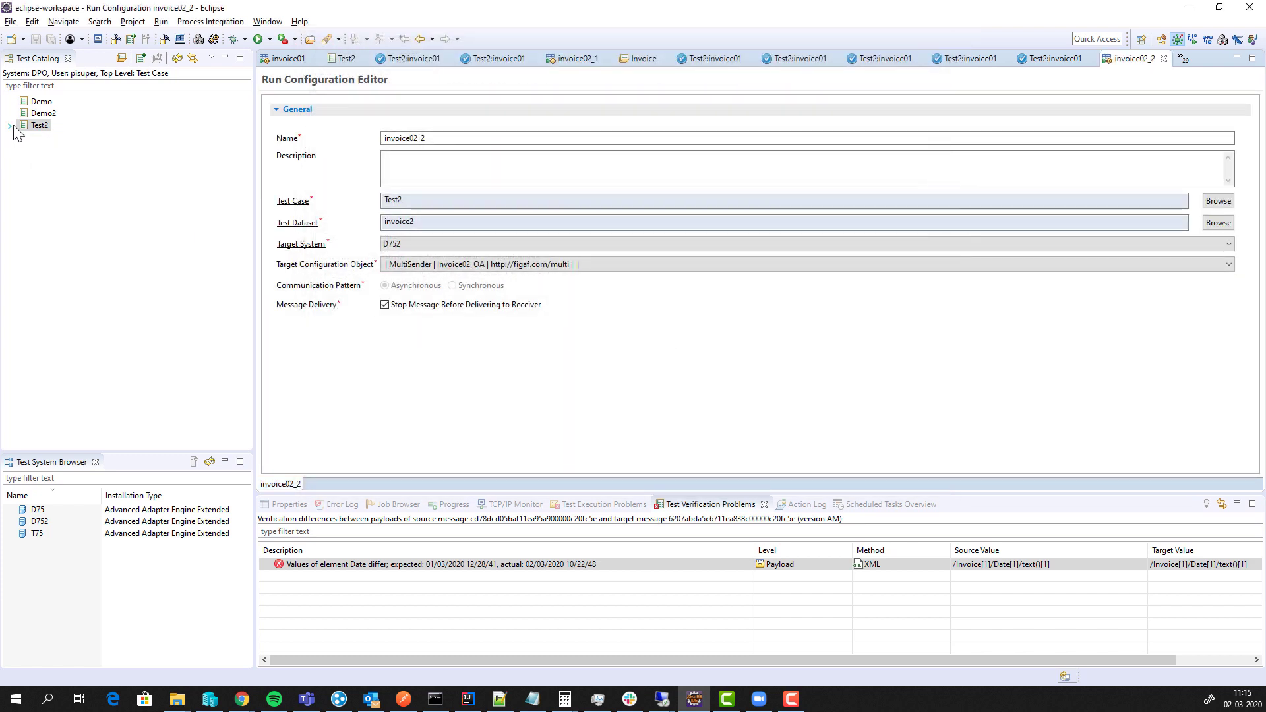
Run Test2's invoice02_2 configuration with test execution and verification.
left_click(10, 125)
right_click(61, 170)
left_click(120, 236)
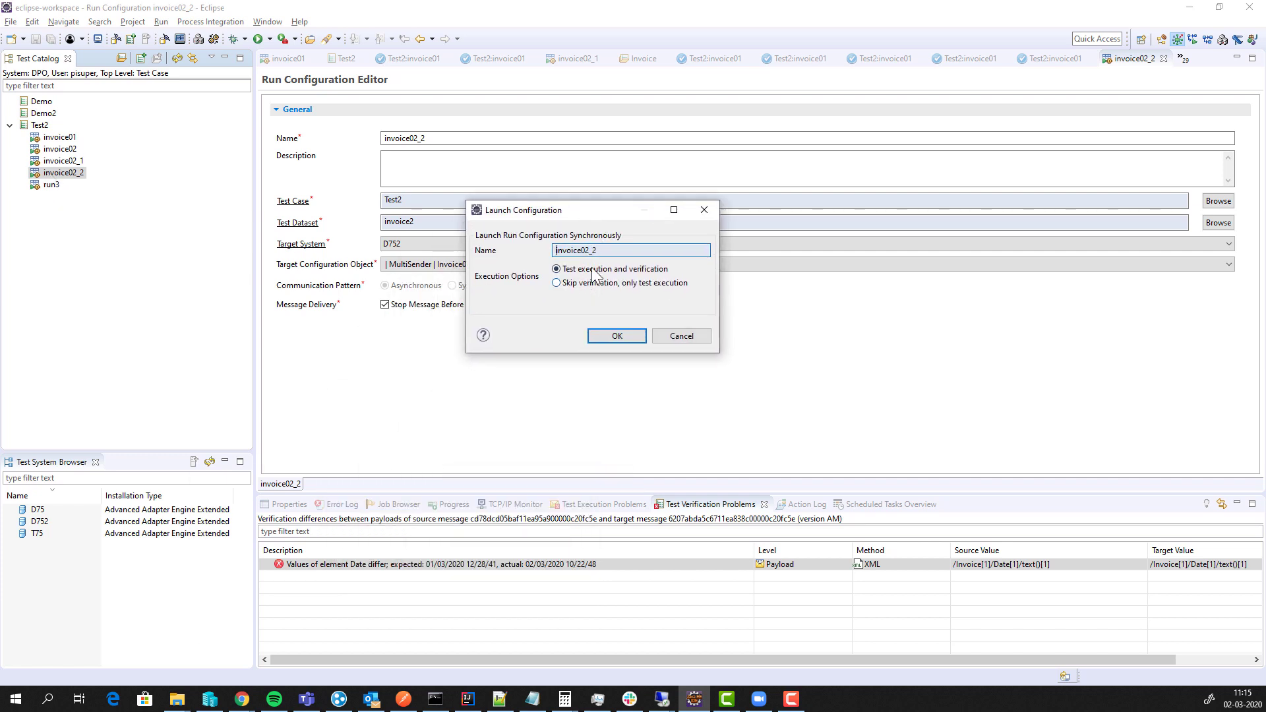
left_click(612, 337)
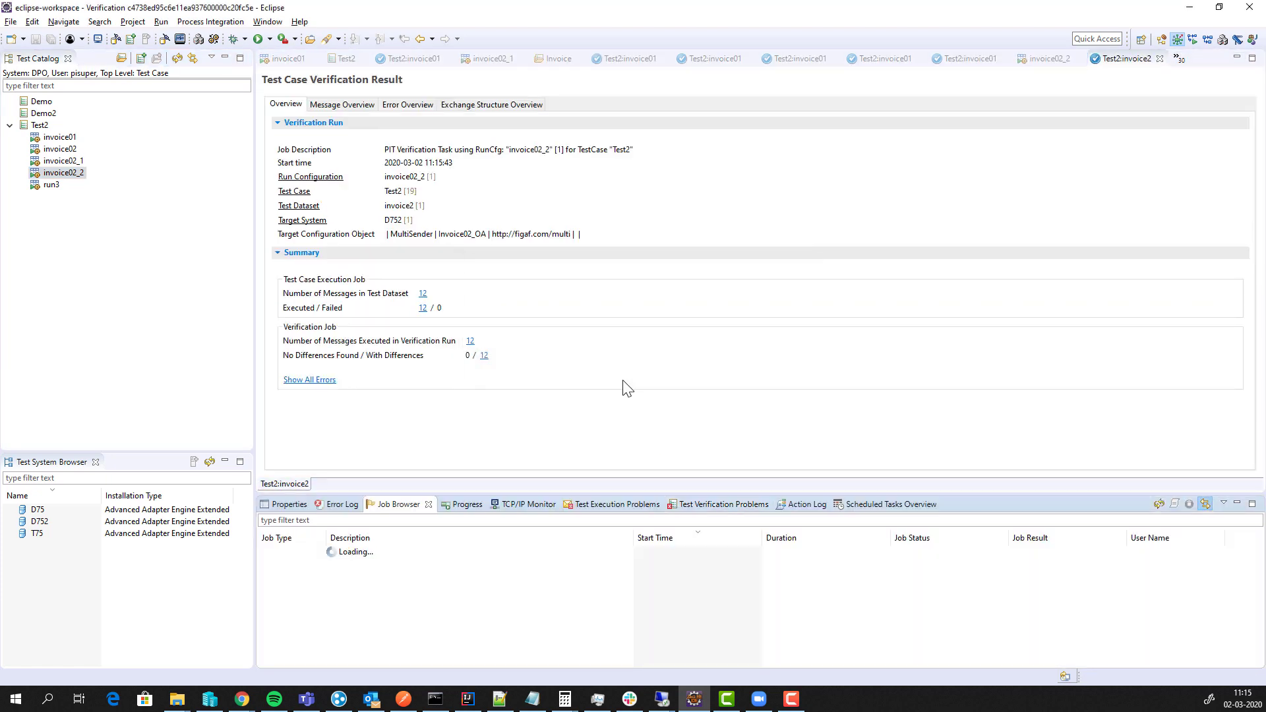
Open a differing message's source and target payload comparison from the Message Overview.
left_click(423, 308)
left_click(610, 275)
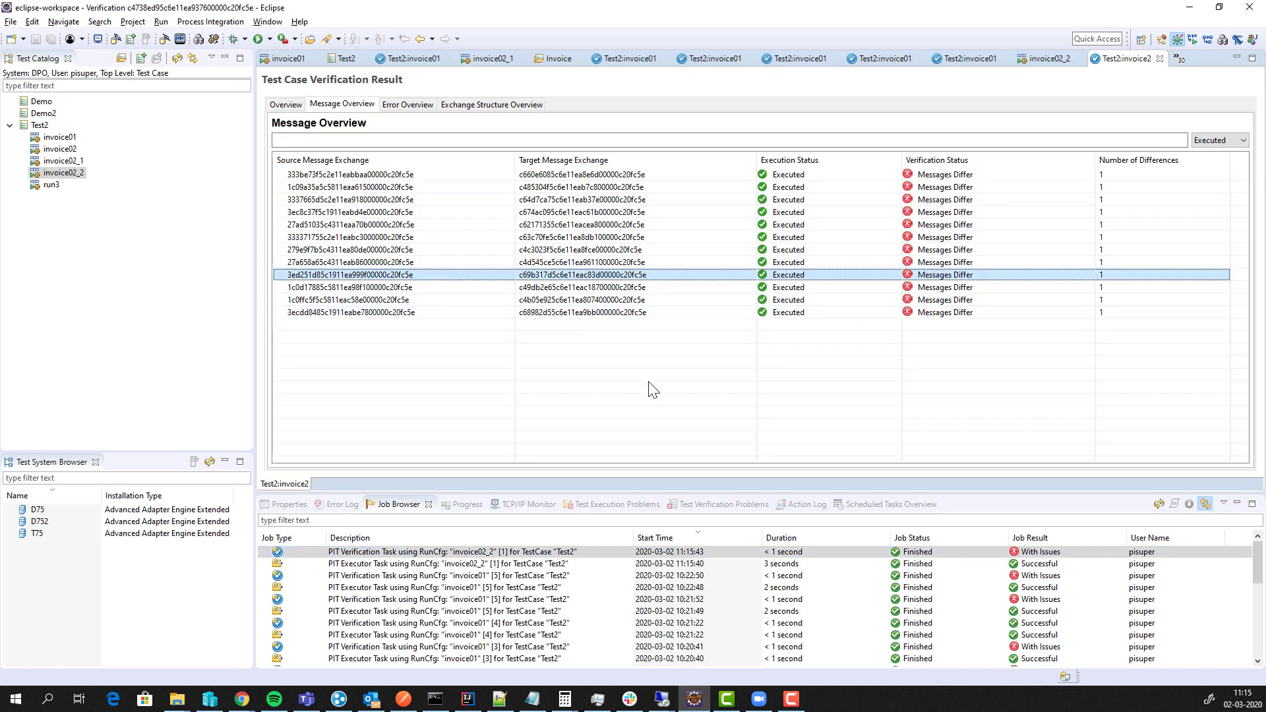
double_click(571, 262)
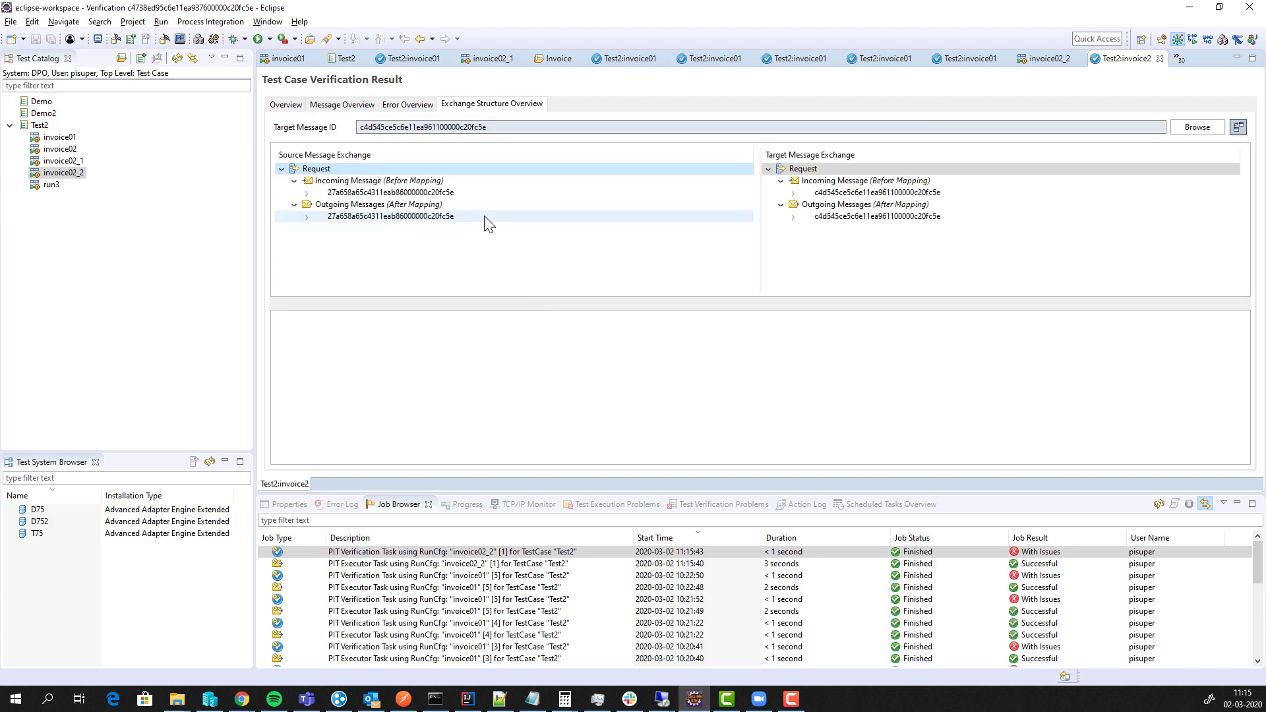
double_click(821, 217)
left_click(840, 252)
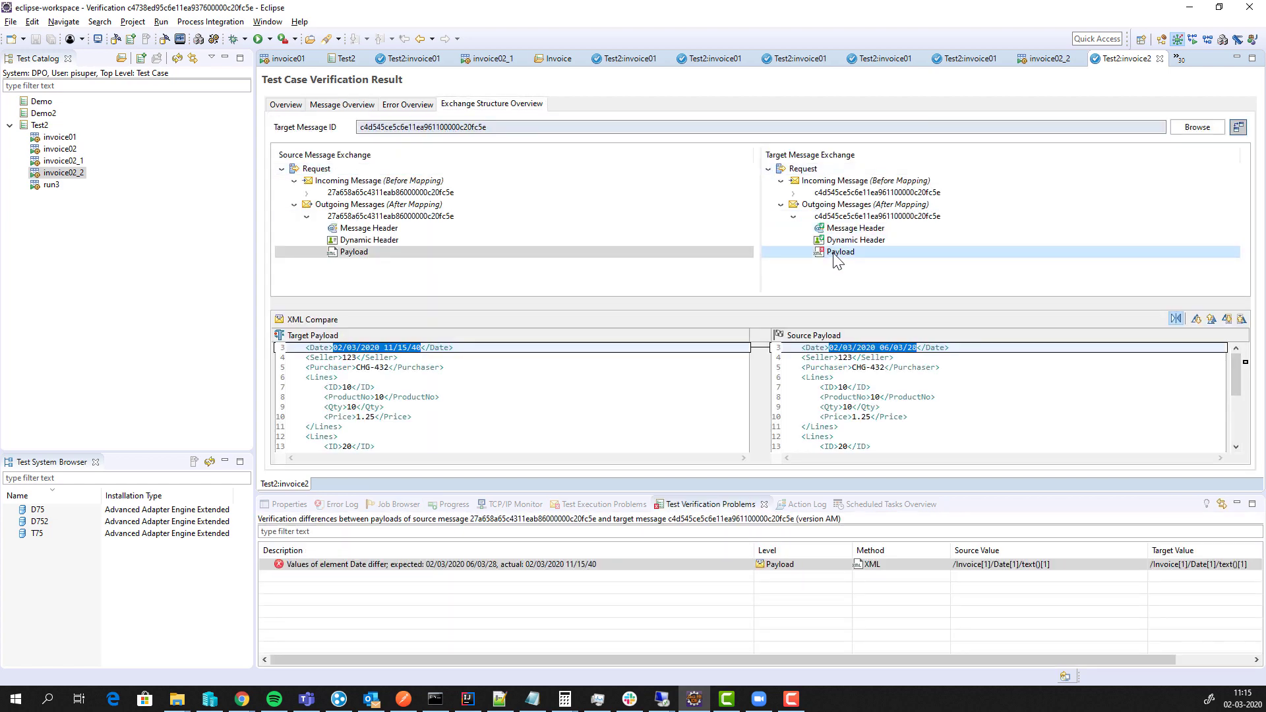
Add an exemption for the Date difference to Test2.
right_click(429, 568)
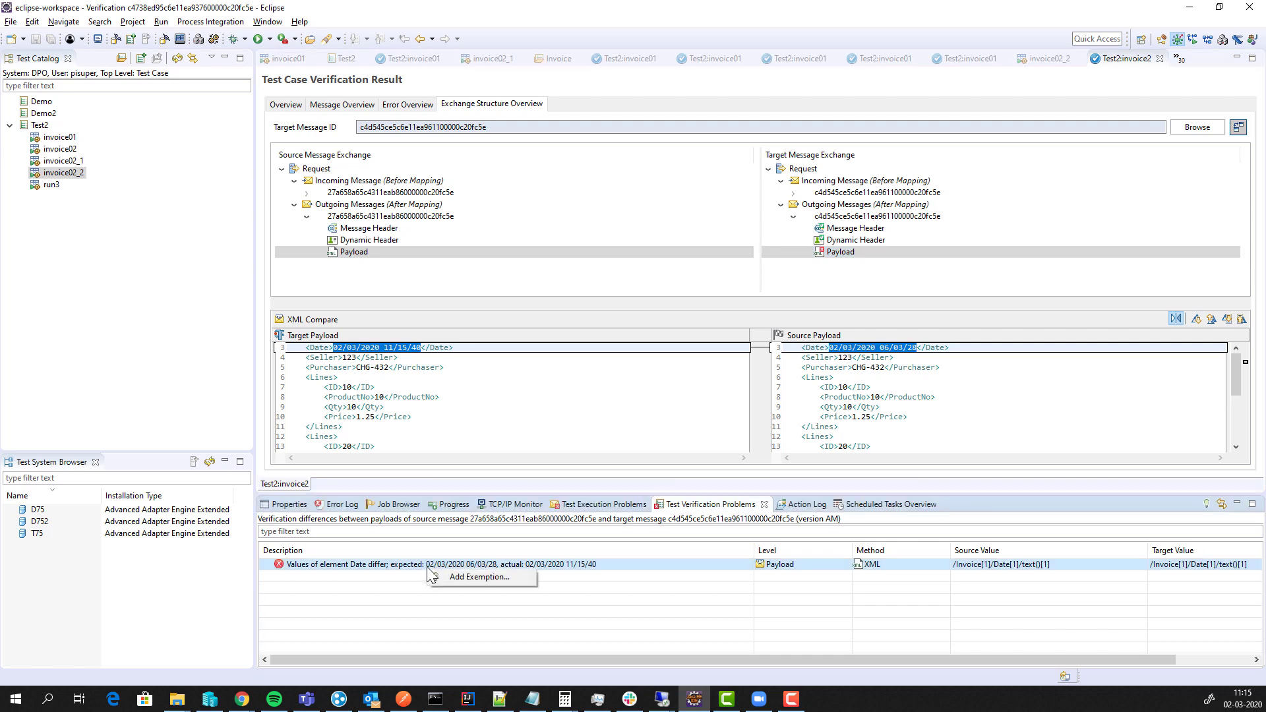
left_click(465, 577)
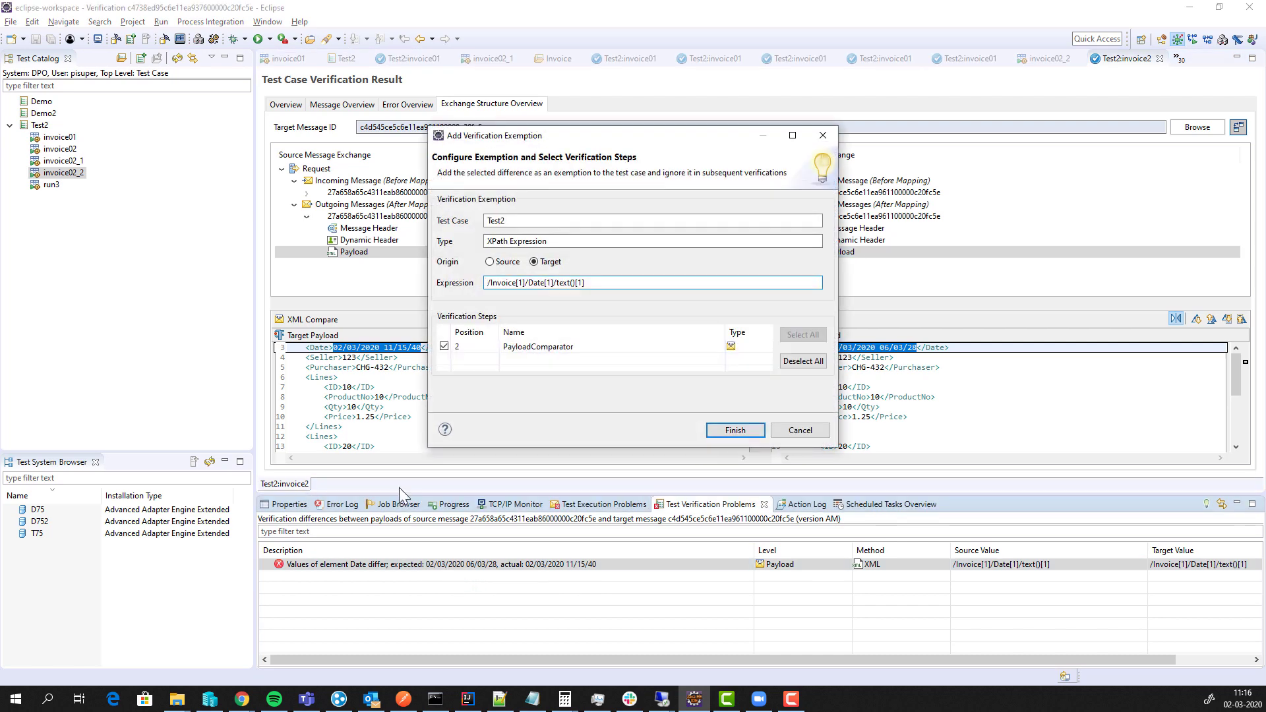
left_click(734, 428)
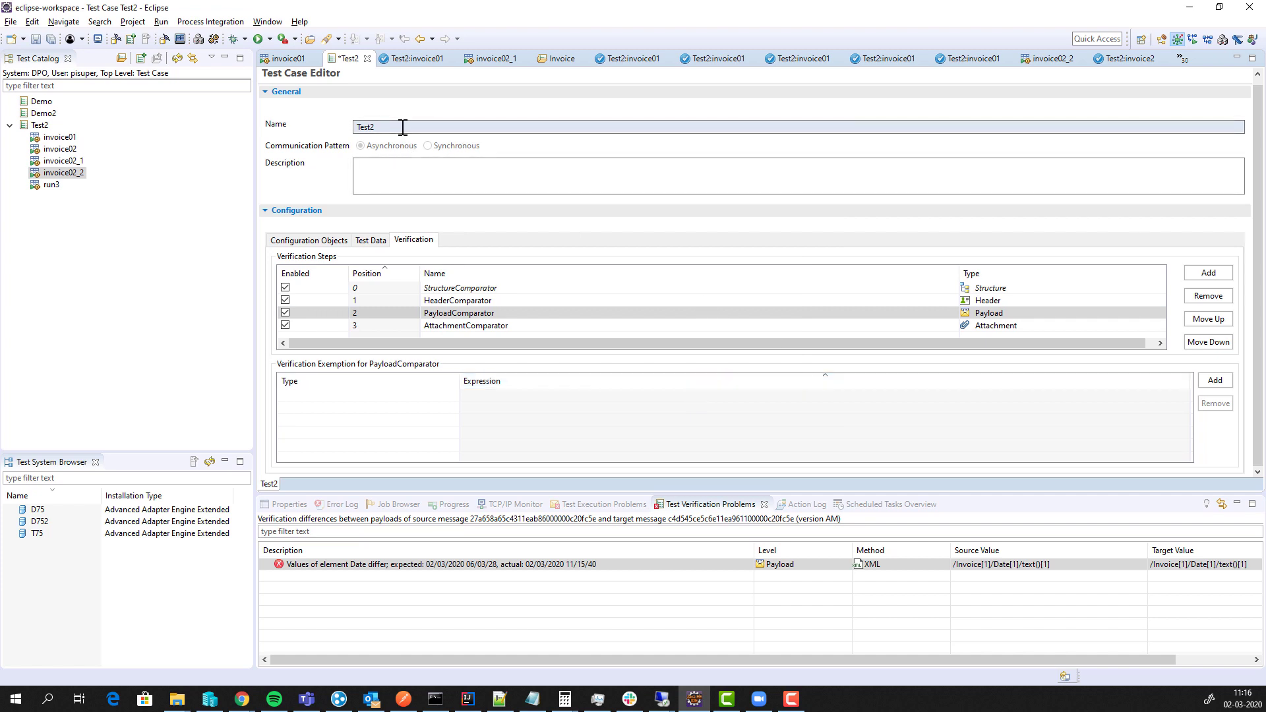
Delete the Date XPath Expression exemption from PayloadComparator and save Test2.
left_click(448, 325)
left_click(450, 314)
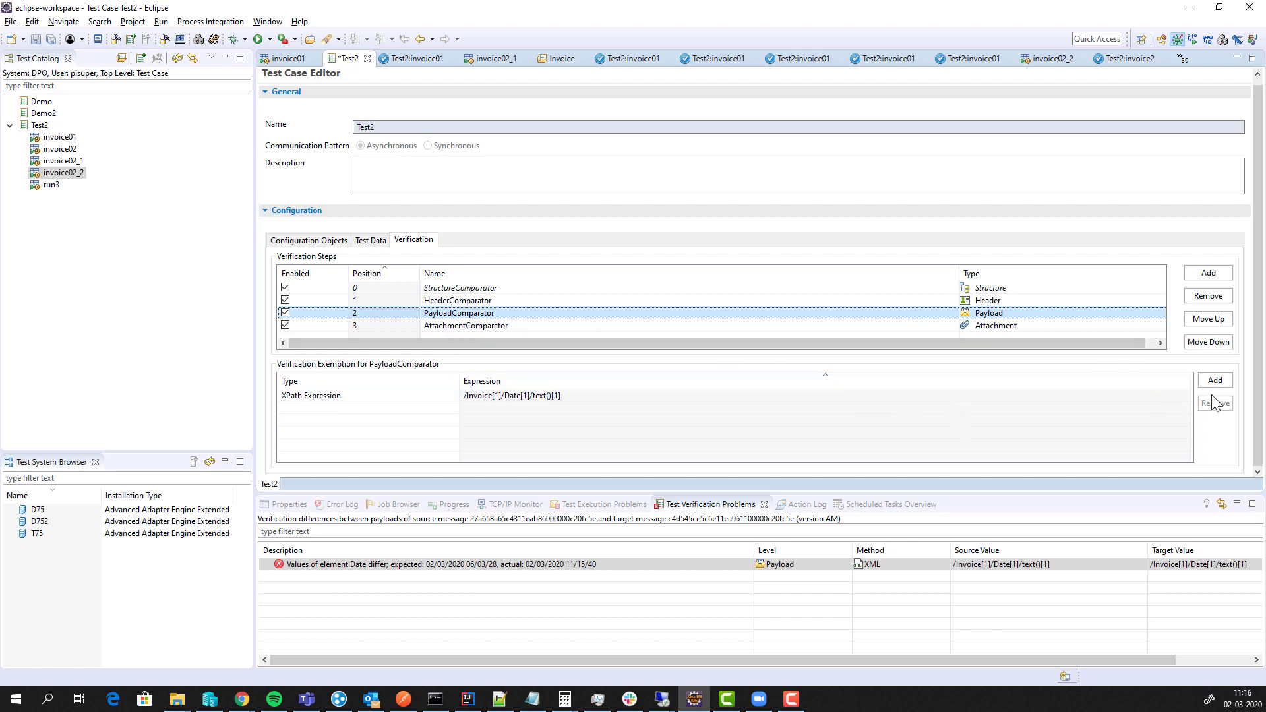
left_click(1020, 395)
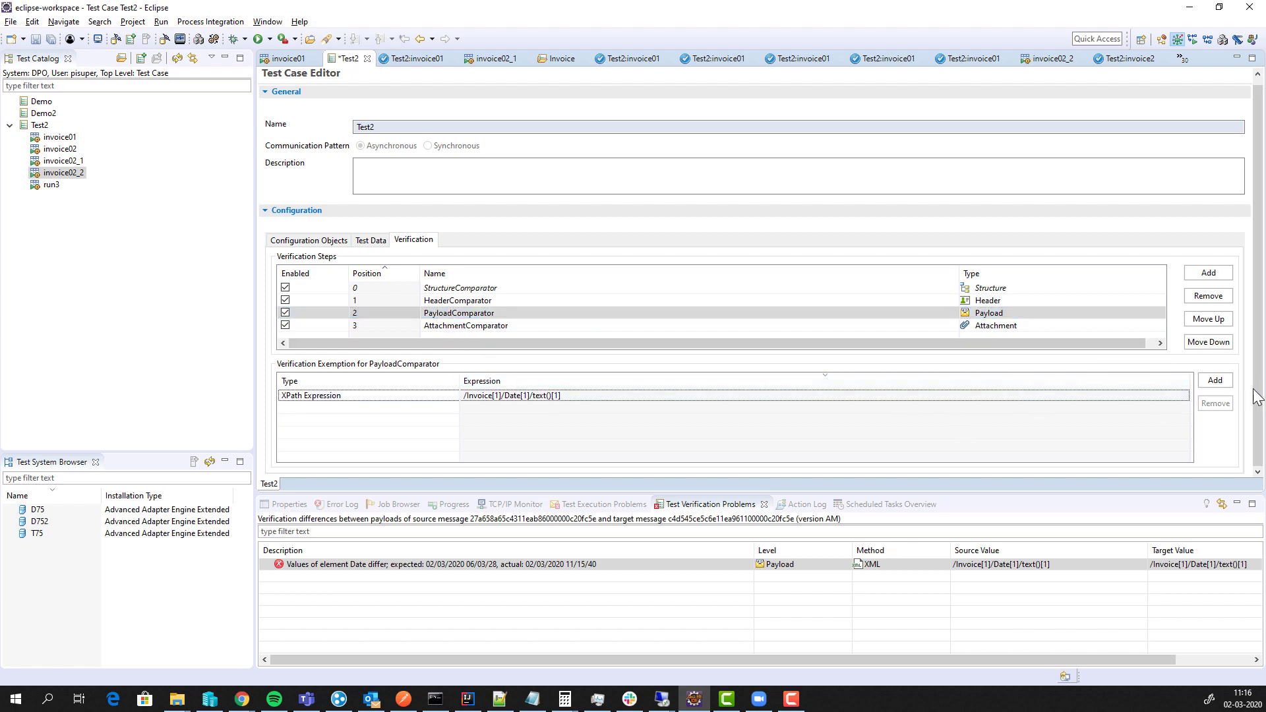
left_click(1027, 396)
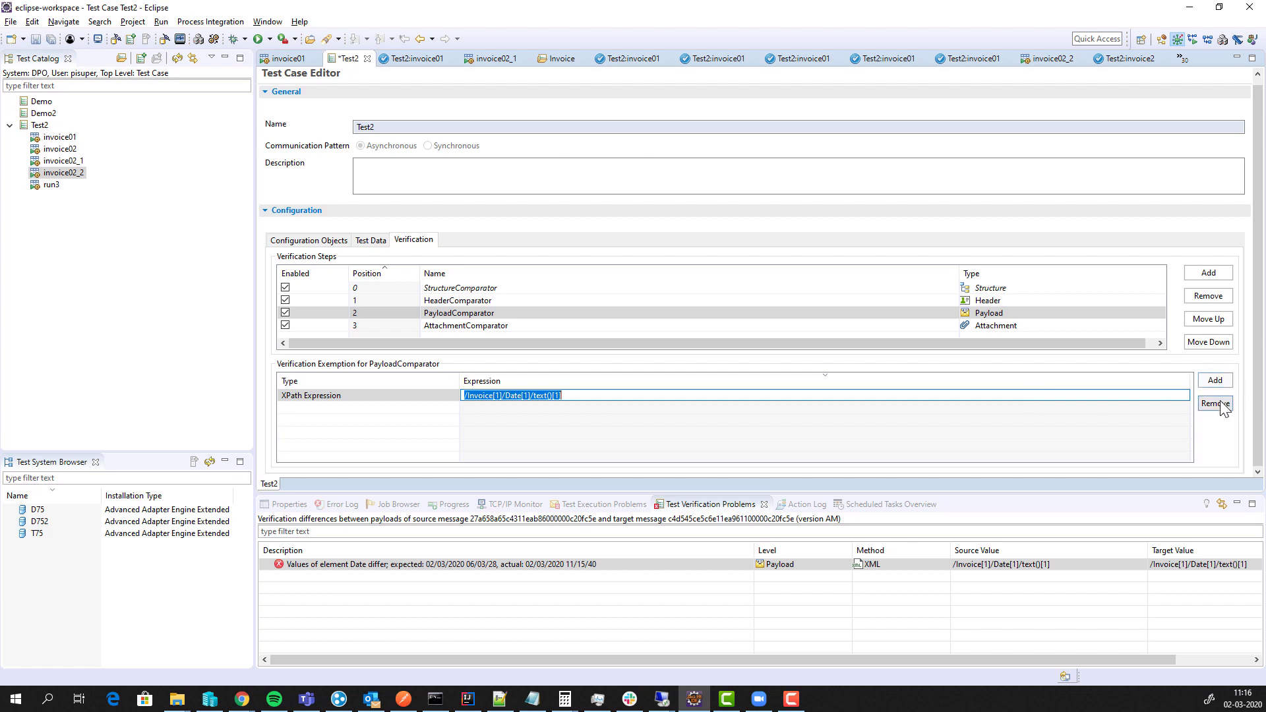
left_click(1215, 404)
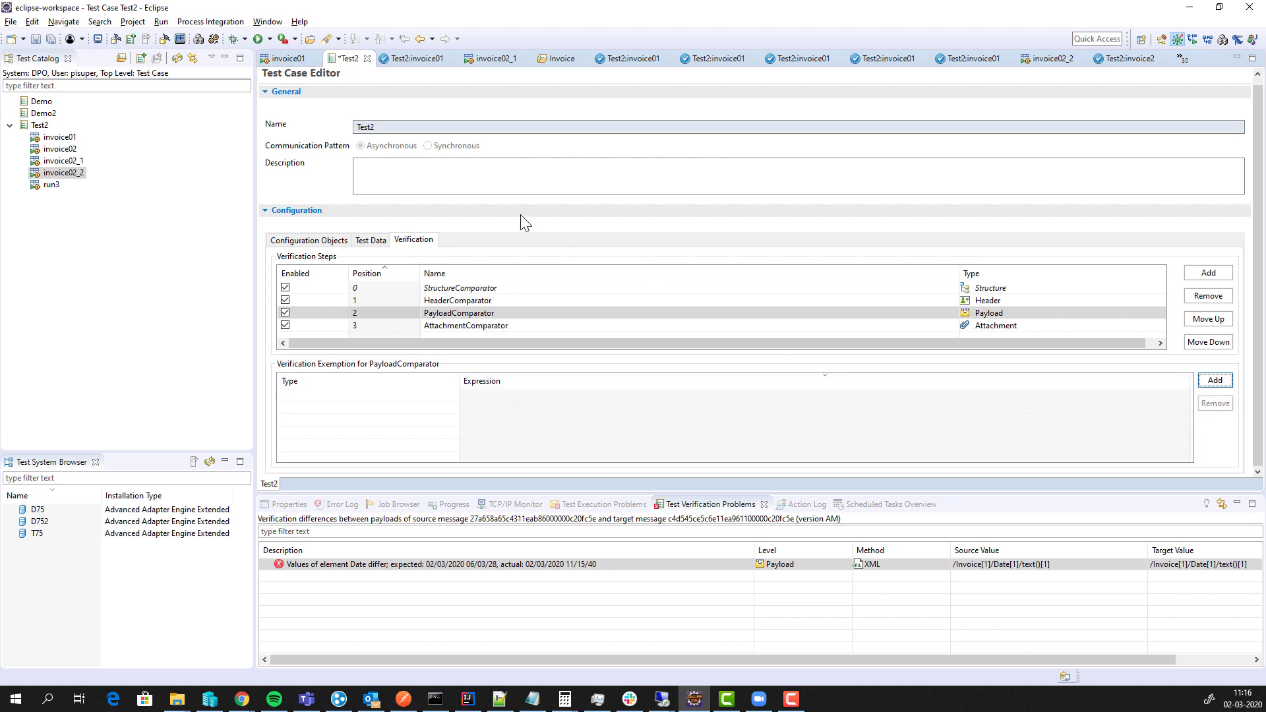
key("ctrl+s")
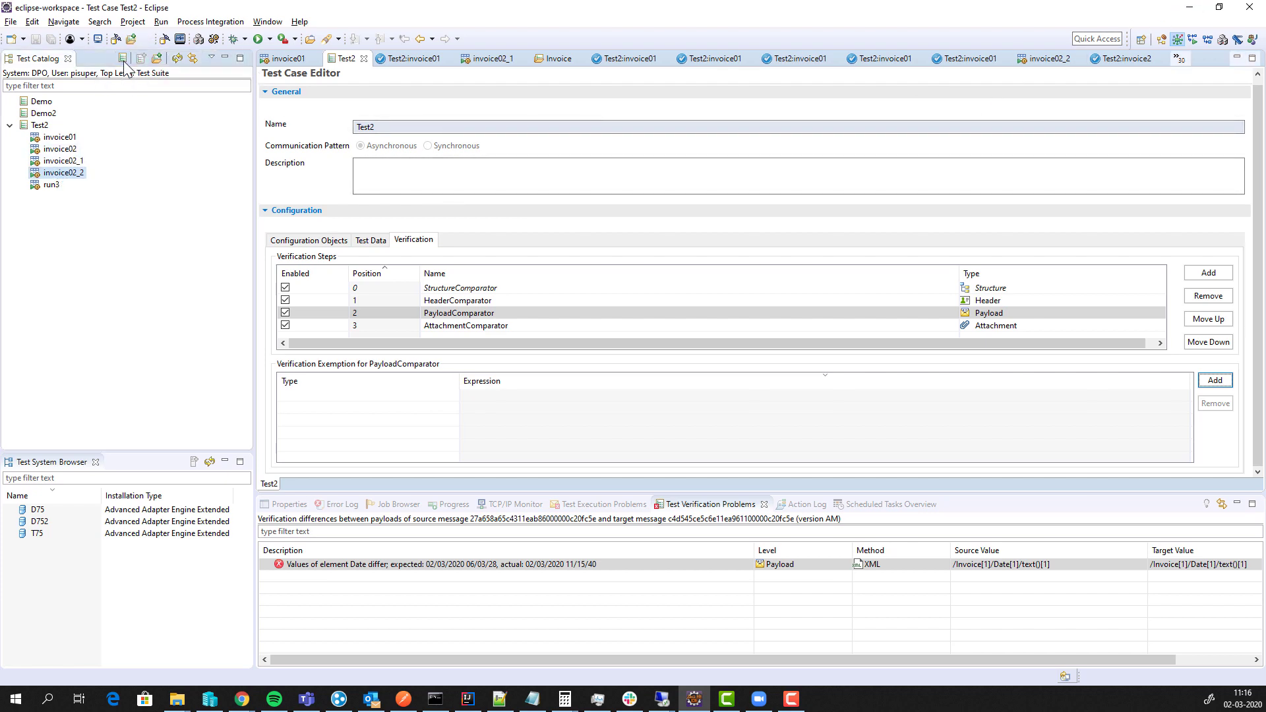
Create a new test suite named LiveVideo in the test suites catalog.
left_click(122, 59)
left_click(9, 102)
right_click(40, 103)
left_click(81, 111)
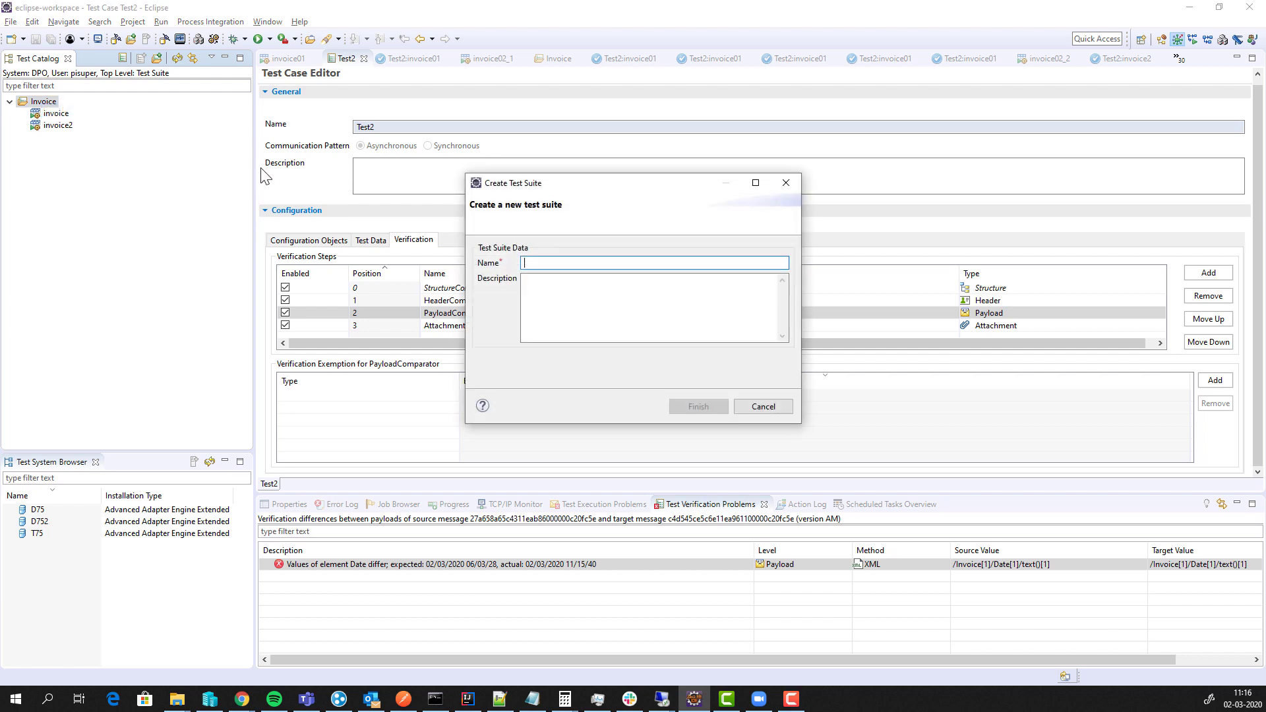
type("LiveVideo")
key("Return")
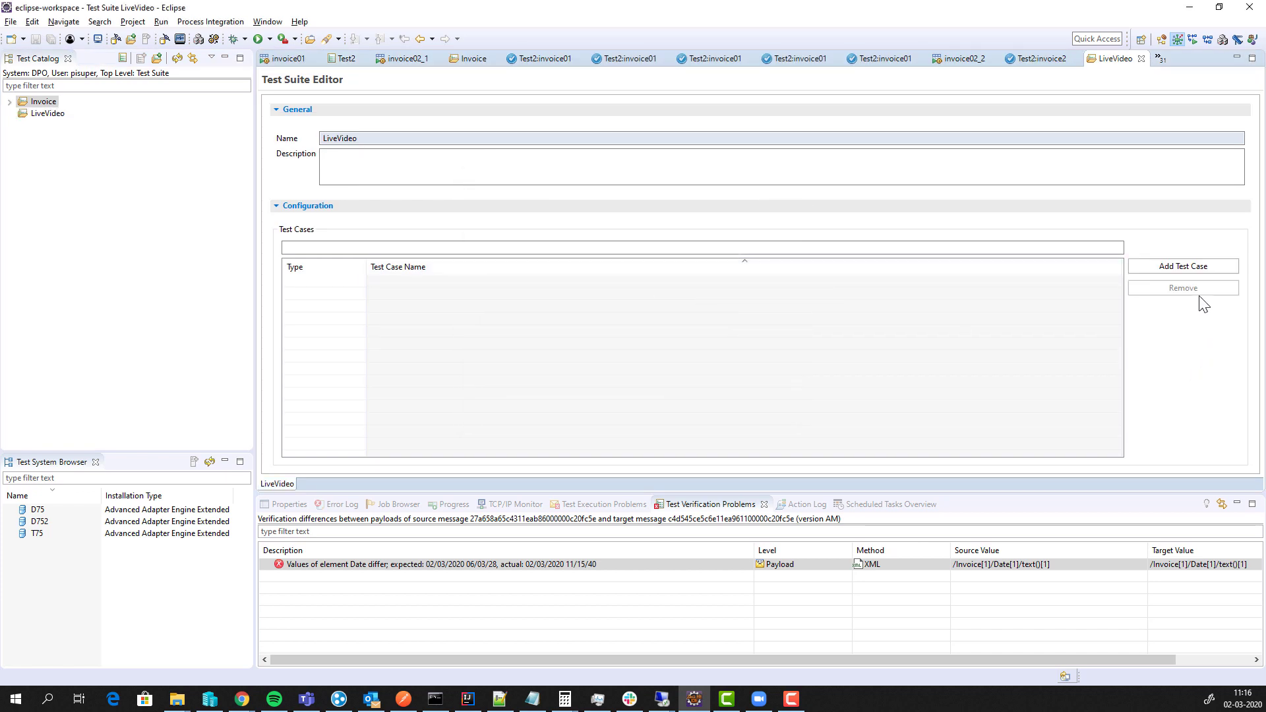
Add the Test2 test case to LiveVideo, then open the PI Test Tool's web catalog.
left_click(1187, 270)
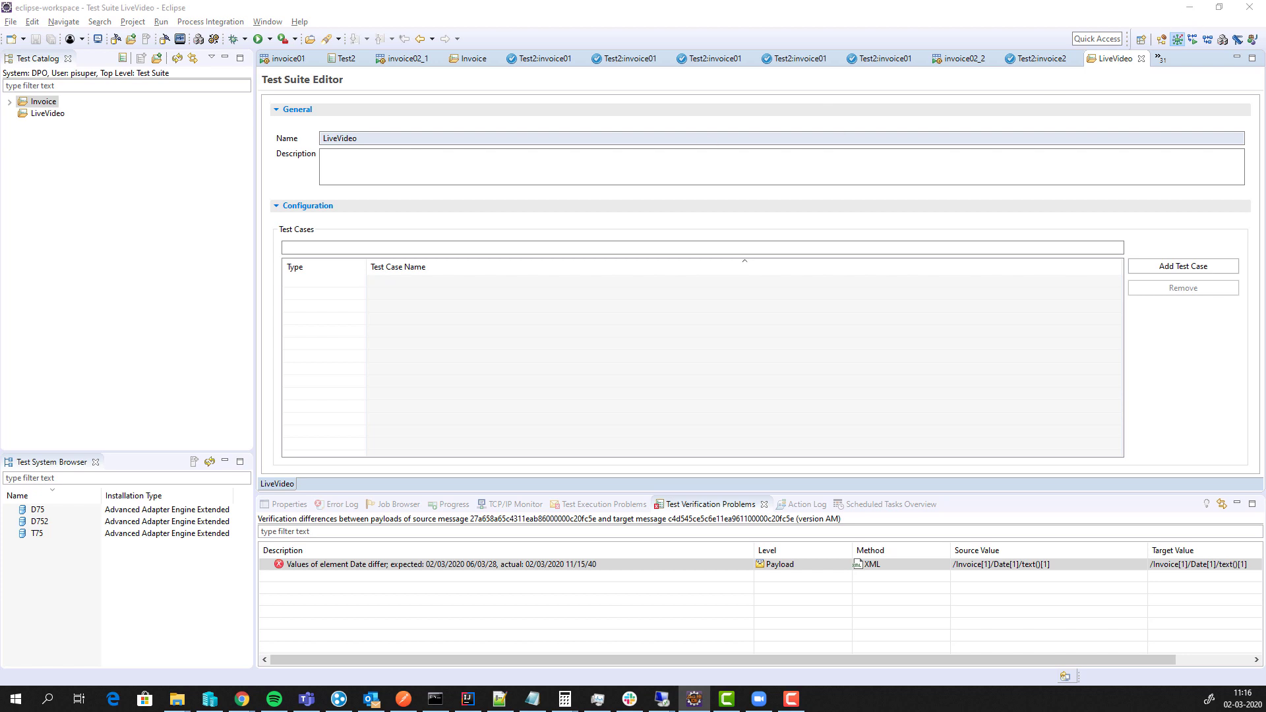
left_click_drag(444, 113, 501, 133)
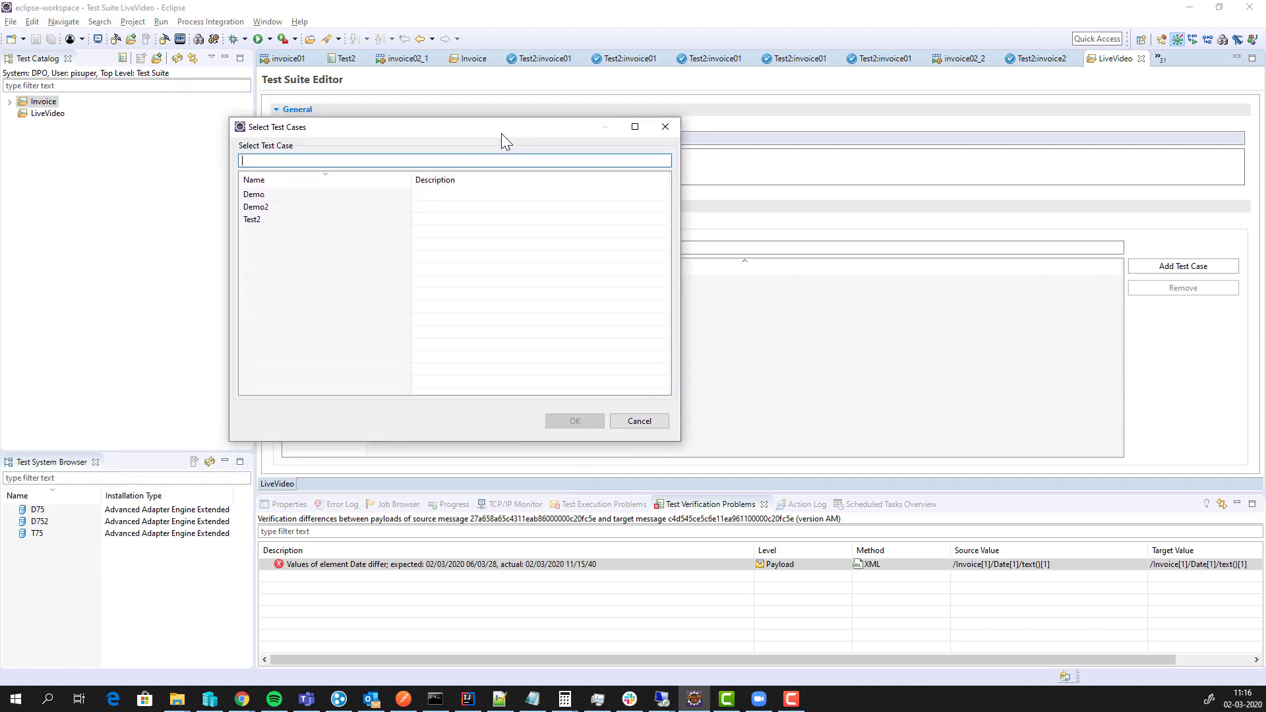
left_click(267, 218)
left_click(268, 208)
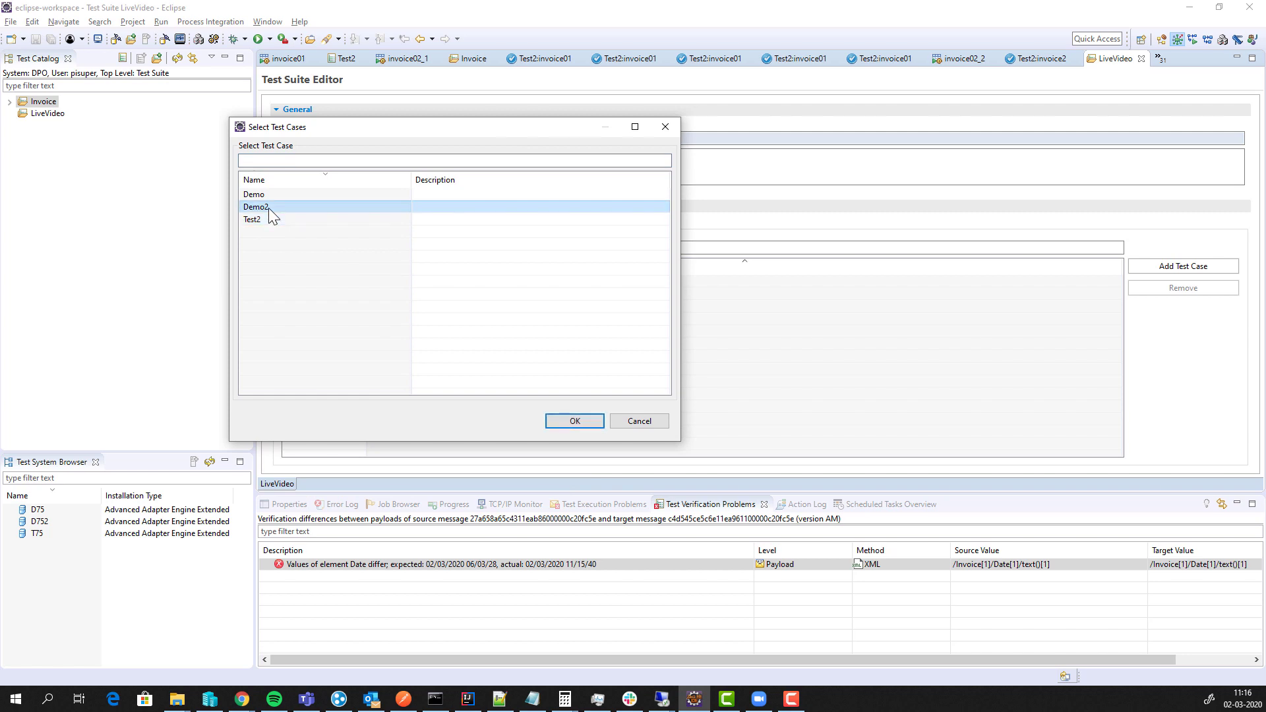
left_click(272, 219)
double_click(271, 219)
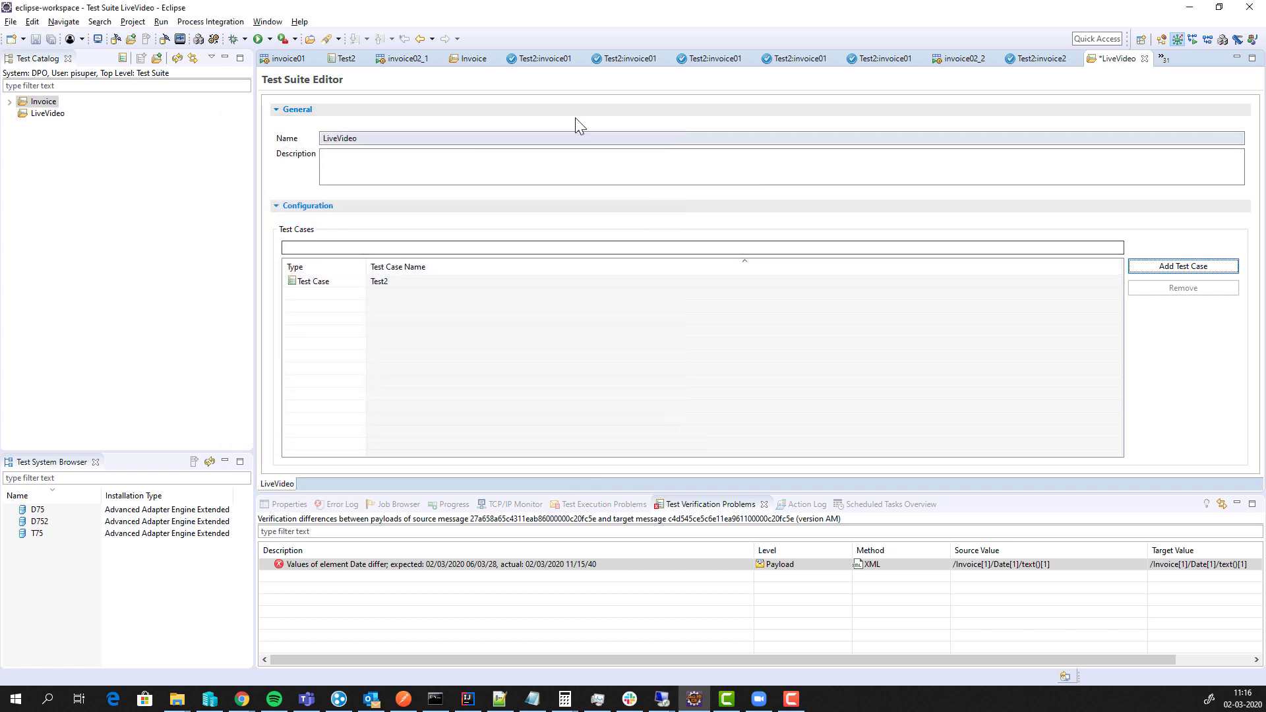
left_click(1190, 7)
left_click(16, 119)
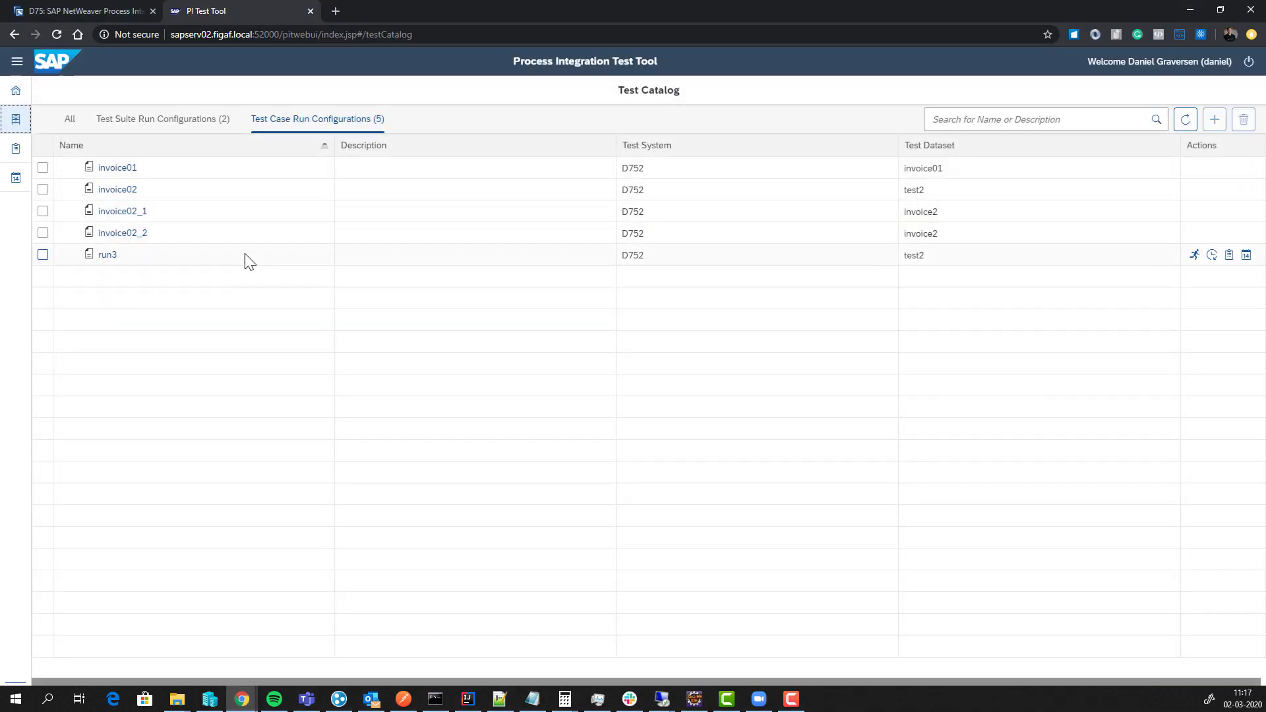
Refresh the suite run configurations and expand invoice2 and invoice to see their test cases.
left_click(209, 122)
left_click(1185, 121)
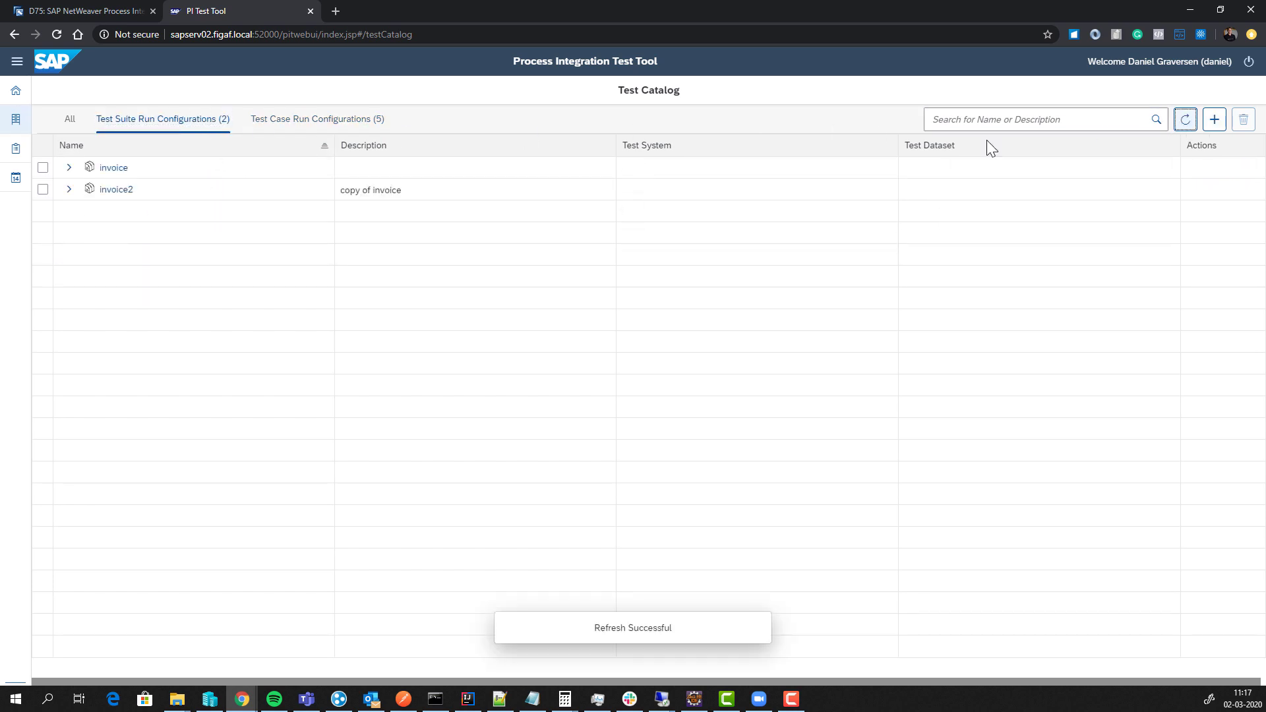
left_click(68, 190)
left_click(68, 168)
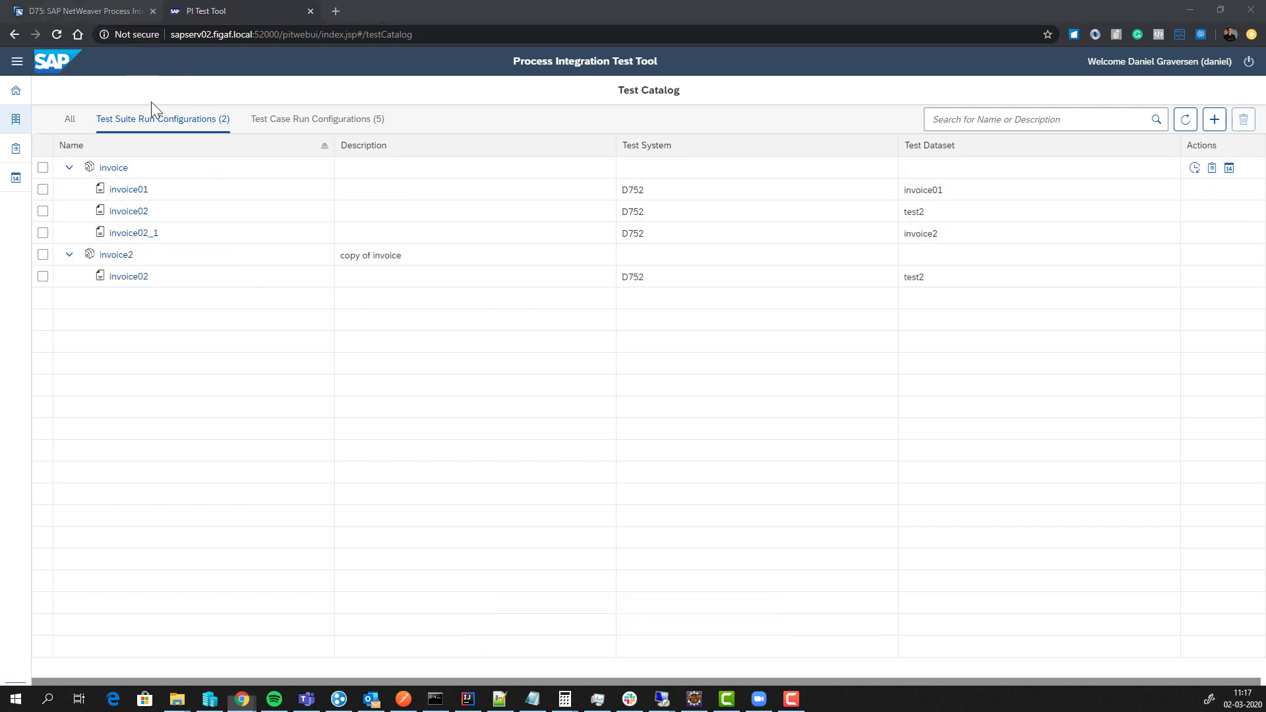
key("alt+Tab")
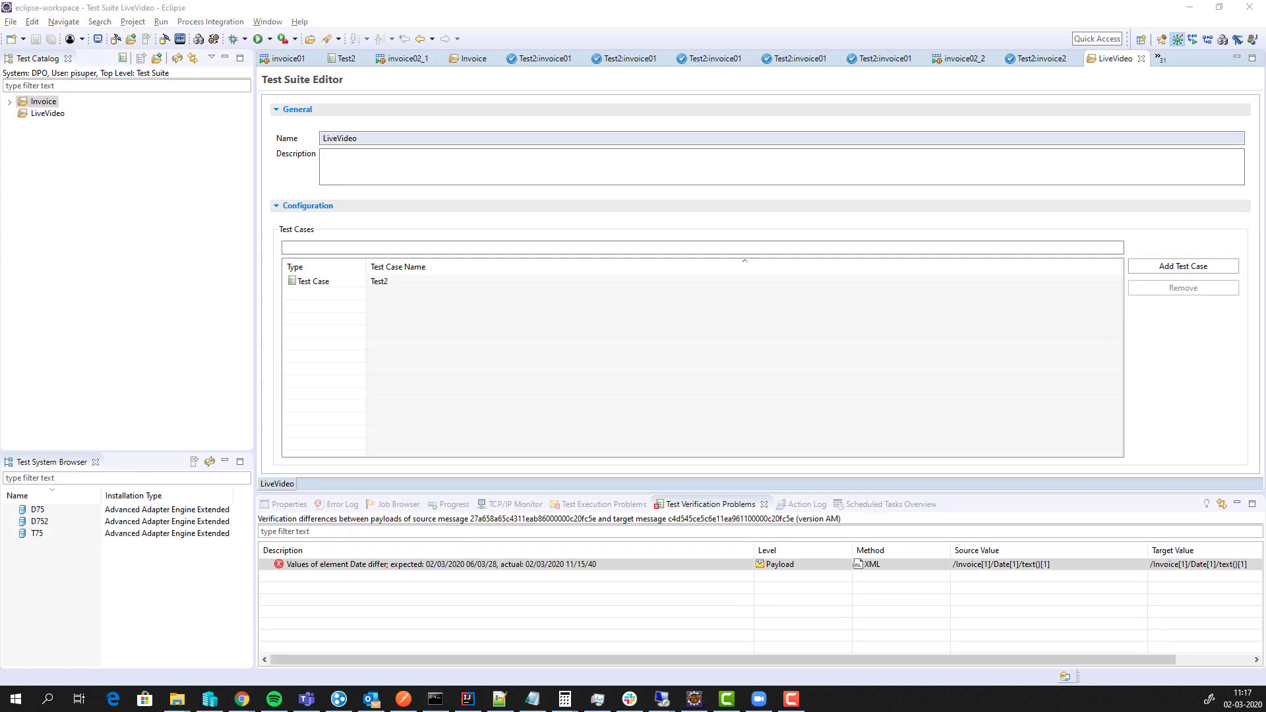
Expand the Invoice suite in the Eclipse catalog and check LiveVideo's actions before returning to Chrome.
left_click(510, 283)
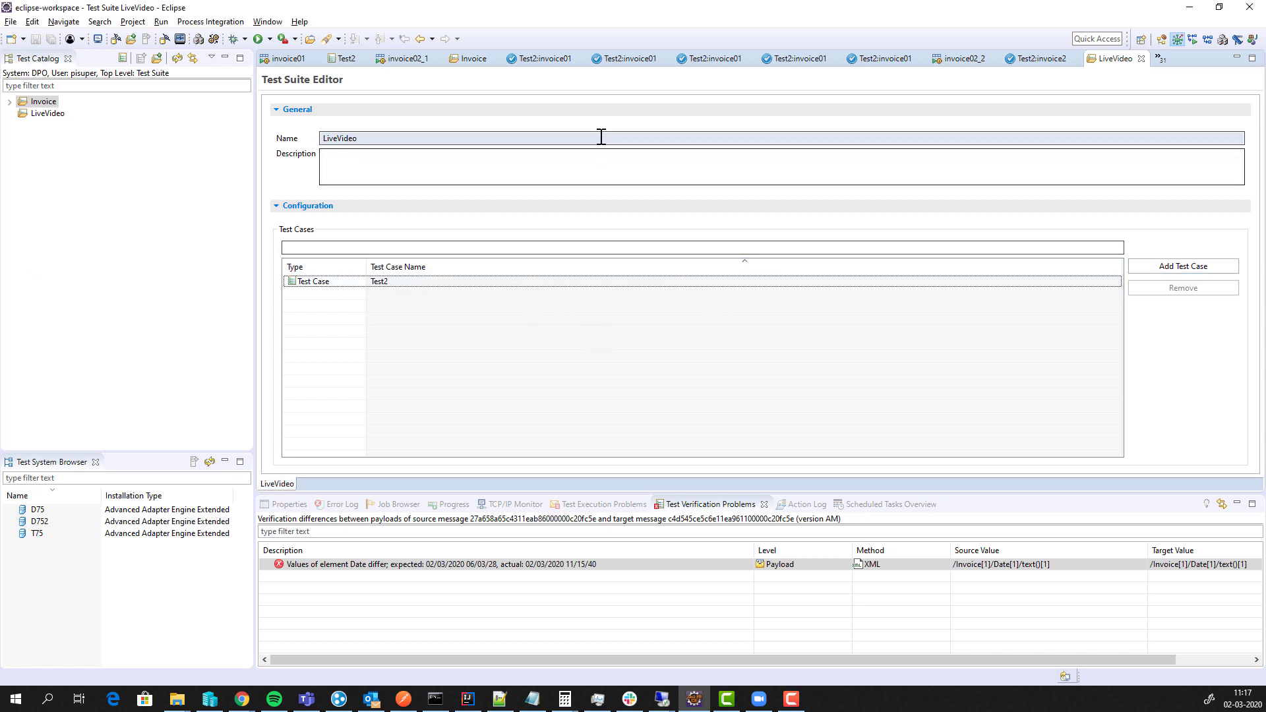
left_click(10, 102)
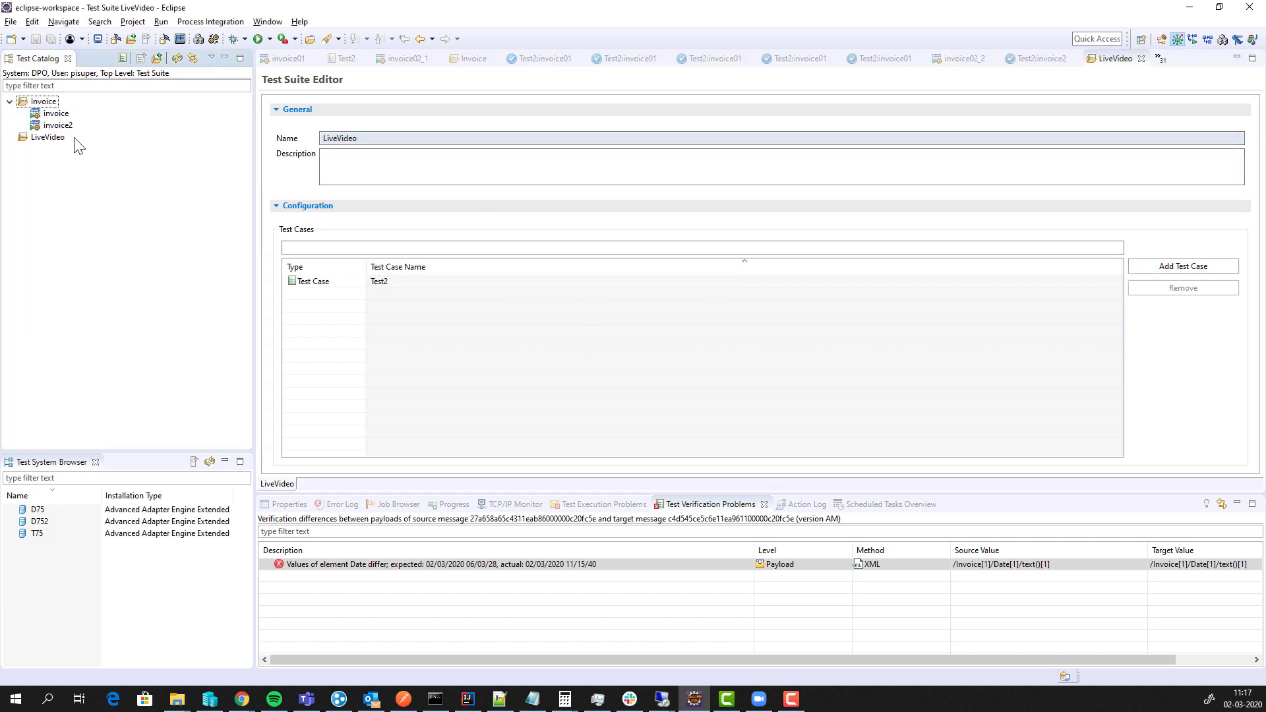
left_click(26, 139)
right_click(29, 139)
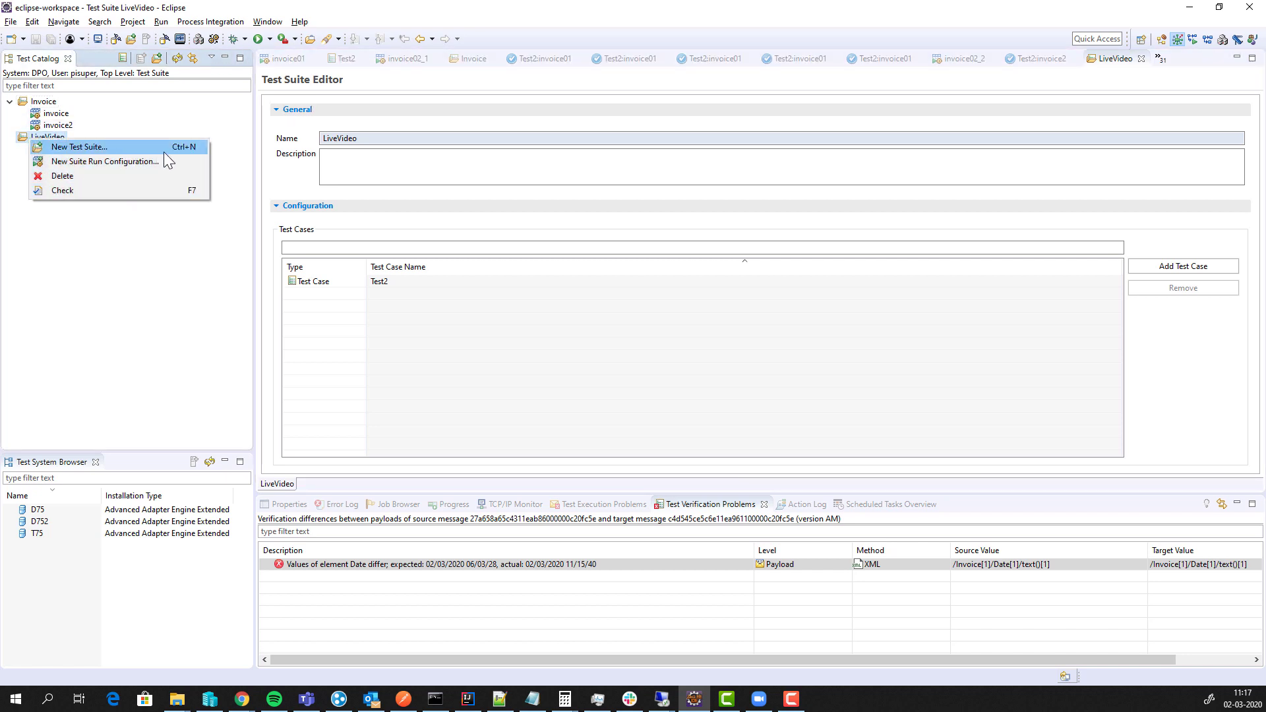
left_click(1195, 8)
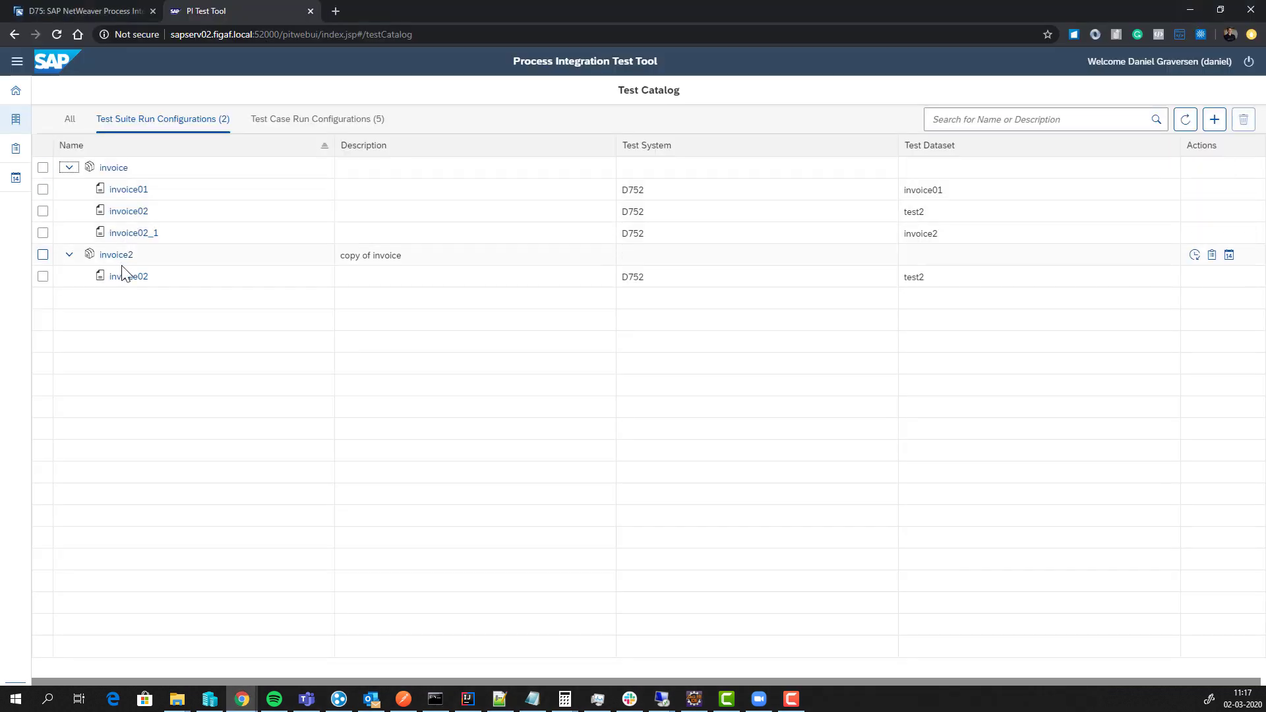
Create suite run configuration livevideo2 based on the LiveVideo test suite.
left_click(1185, 120)
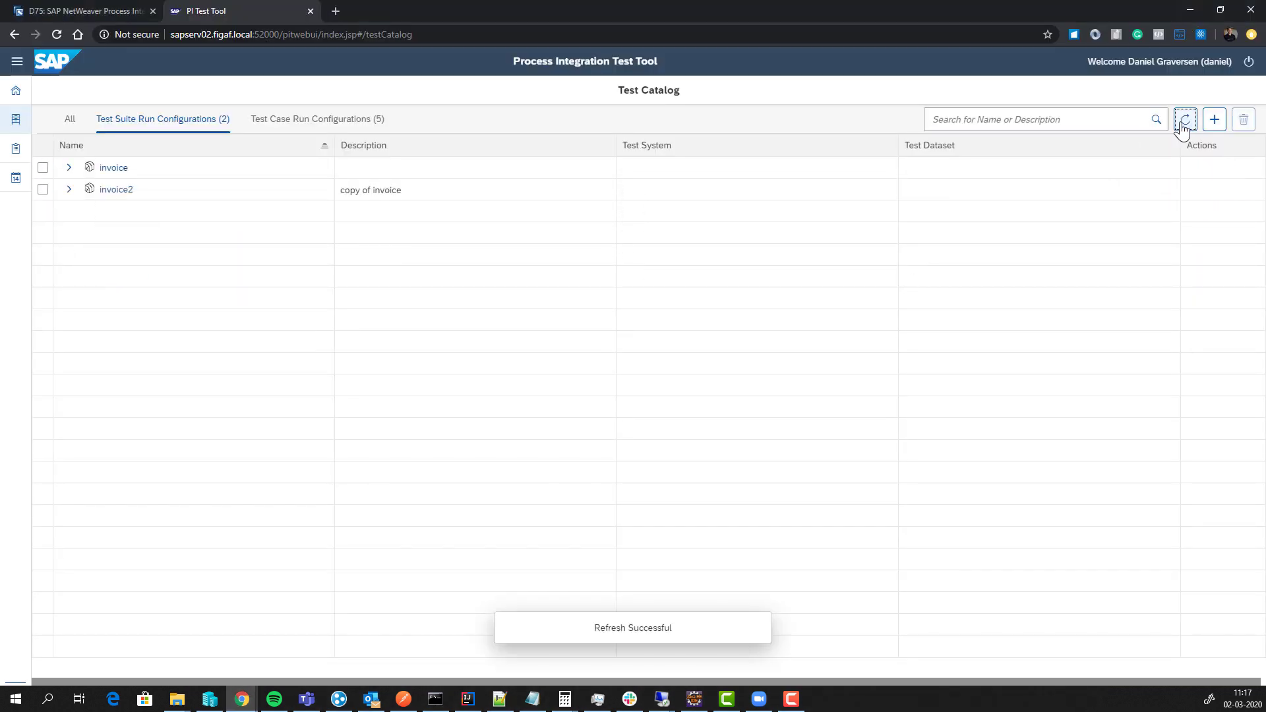
left_click(68, 189)
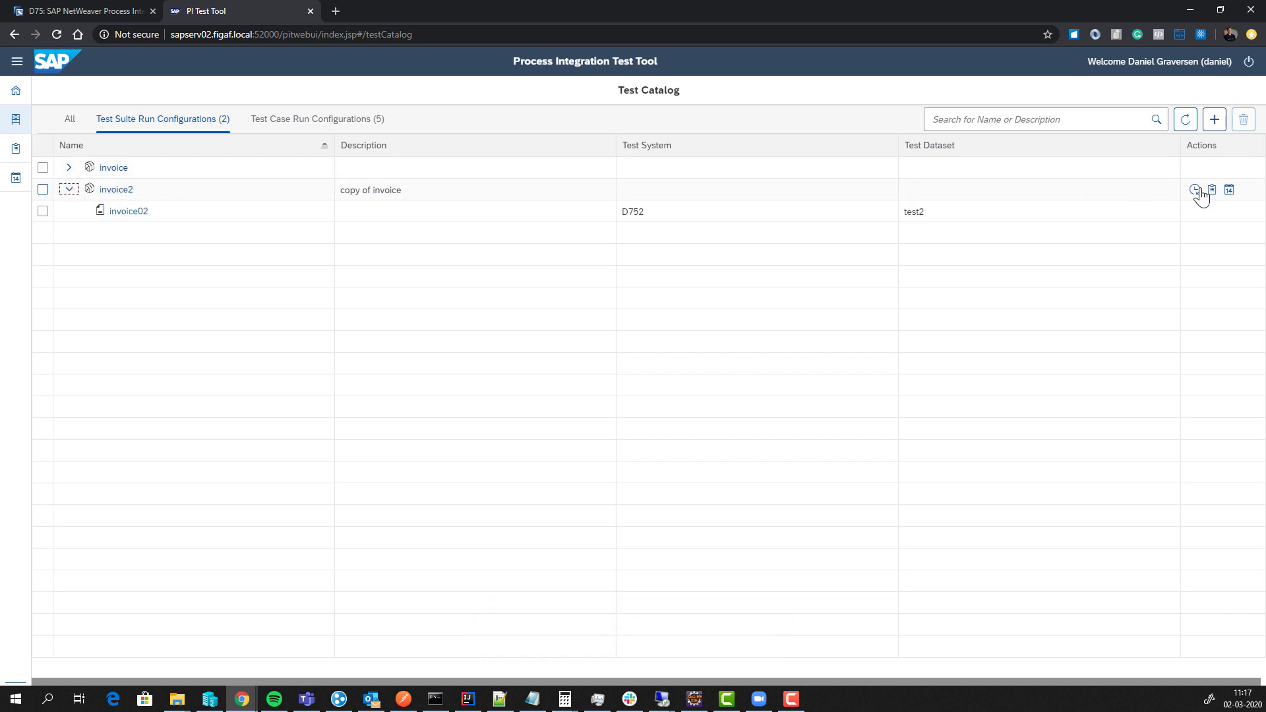
left_click(1219, 127)
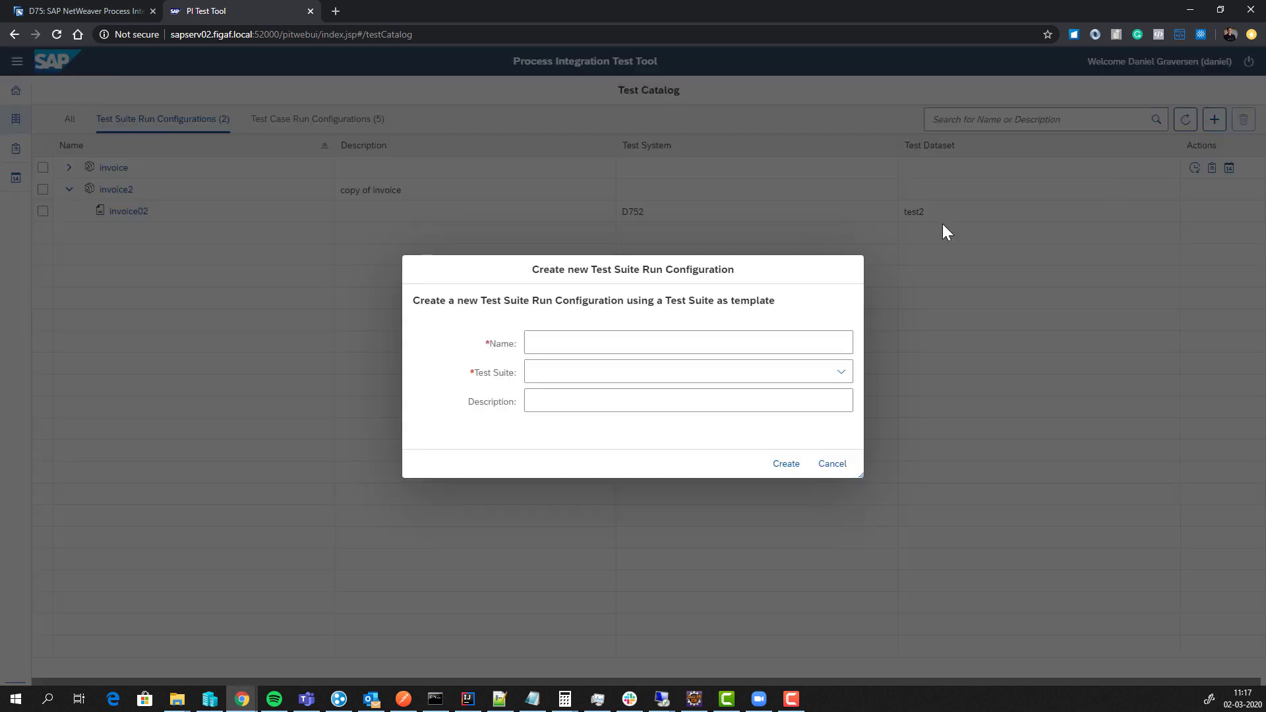
left_click(817, 369)
left_click(832, 374)
left_click(757, 424)
left_click(695, 341)
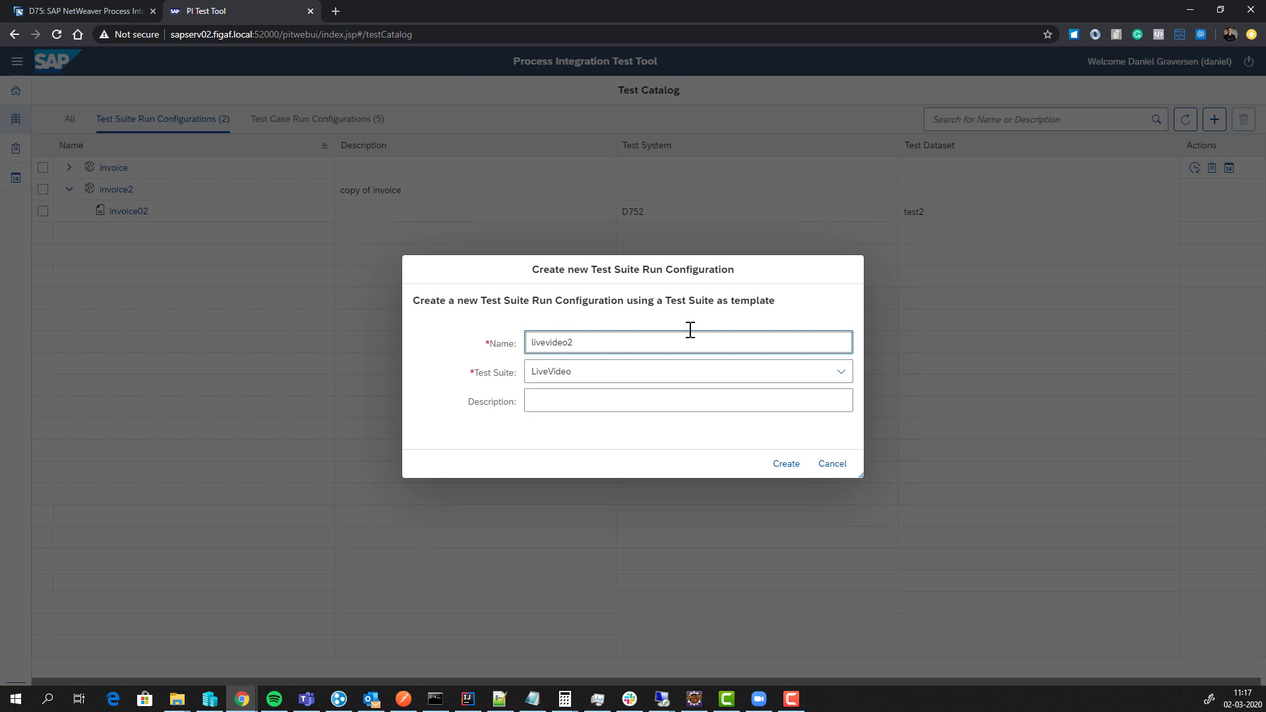
left_click(790, 465)
Add invoice02_2 and invoice02_1 to livevideo2 and save the configuration.
left_click(134, 235)
left_click(1180, 240)
left_click(522, 375)
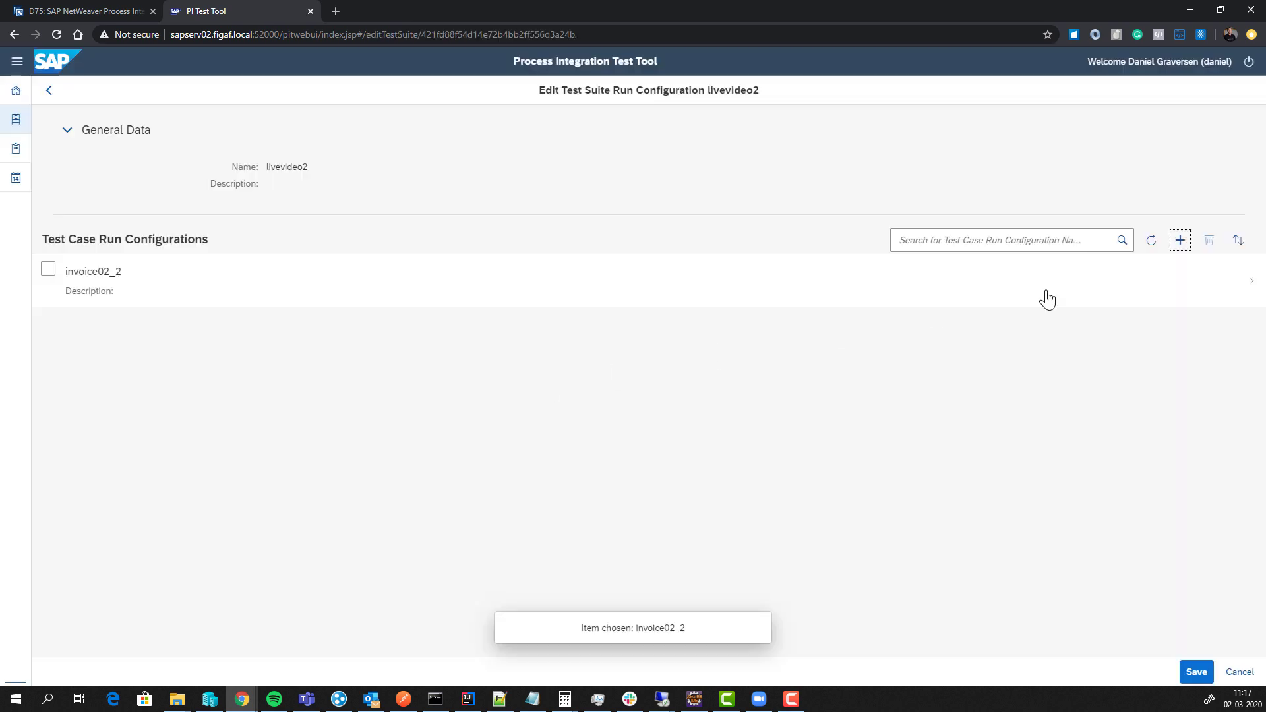
left_click(1179, 241)
left_click(581, 370)
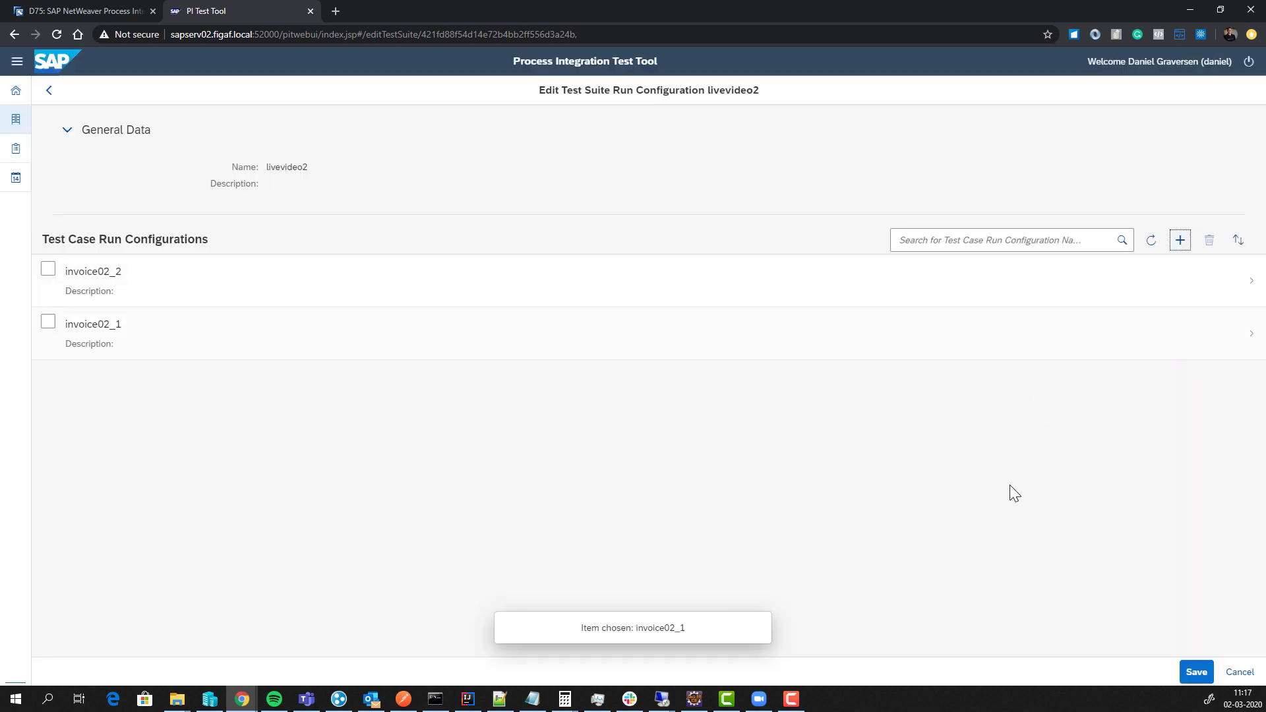
left_click(1196, 672)
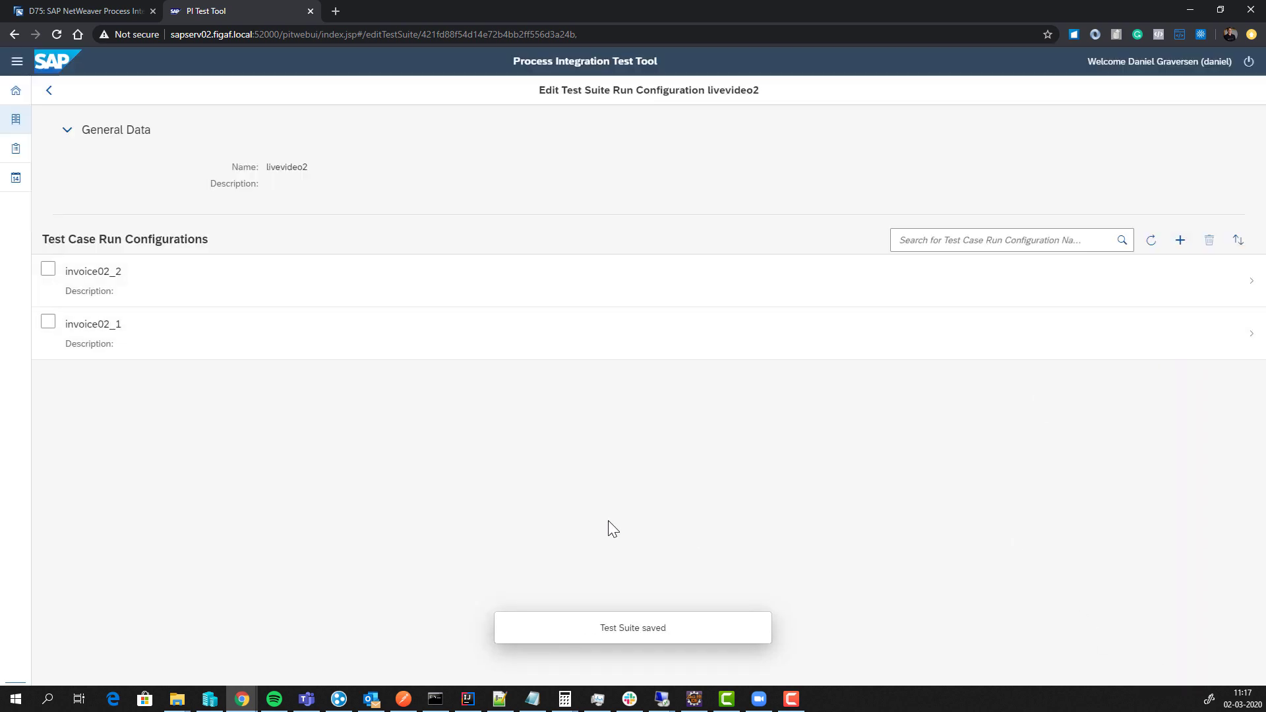
left_click(14, 151)
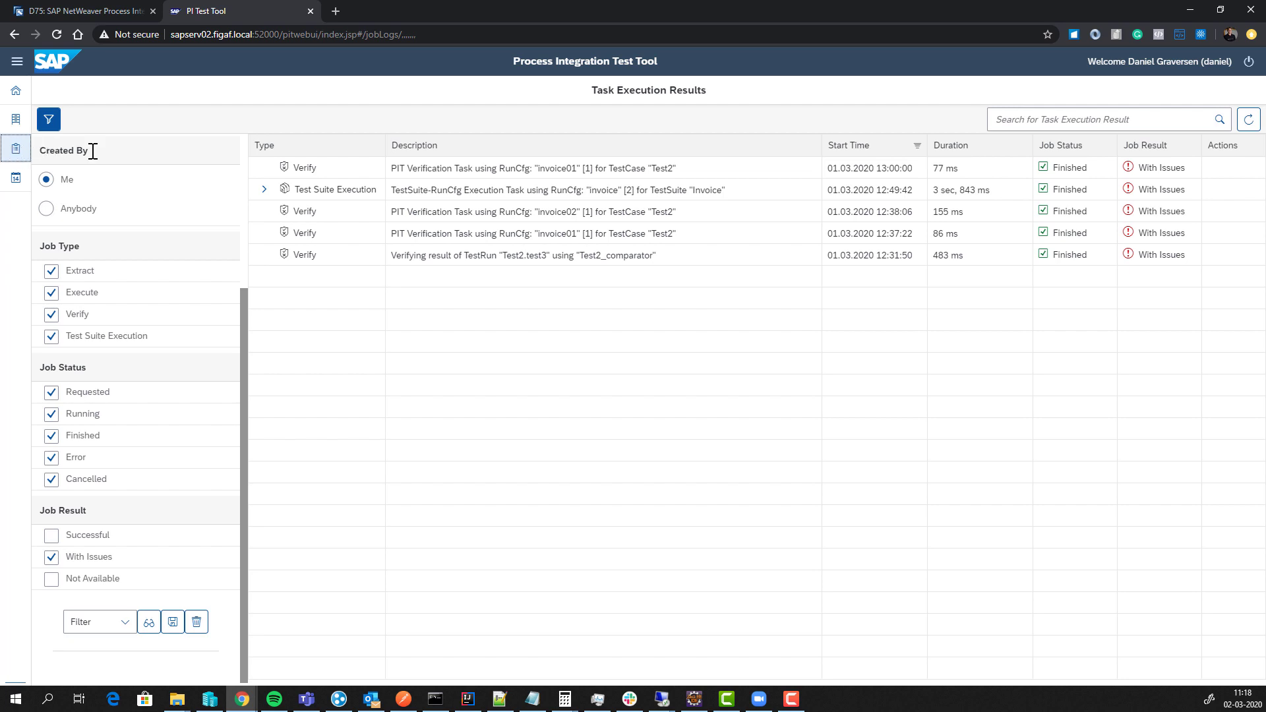
Execute invoice02_1 from livevideo2 in the Test Catalog and open its run results.
left_click(16, 118)
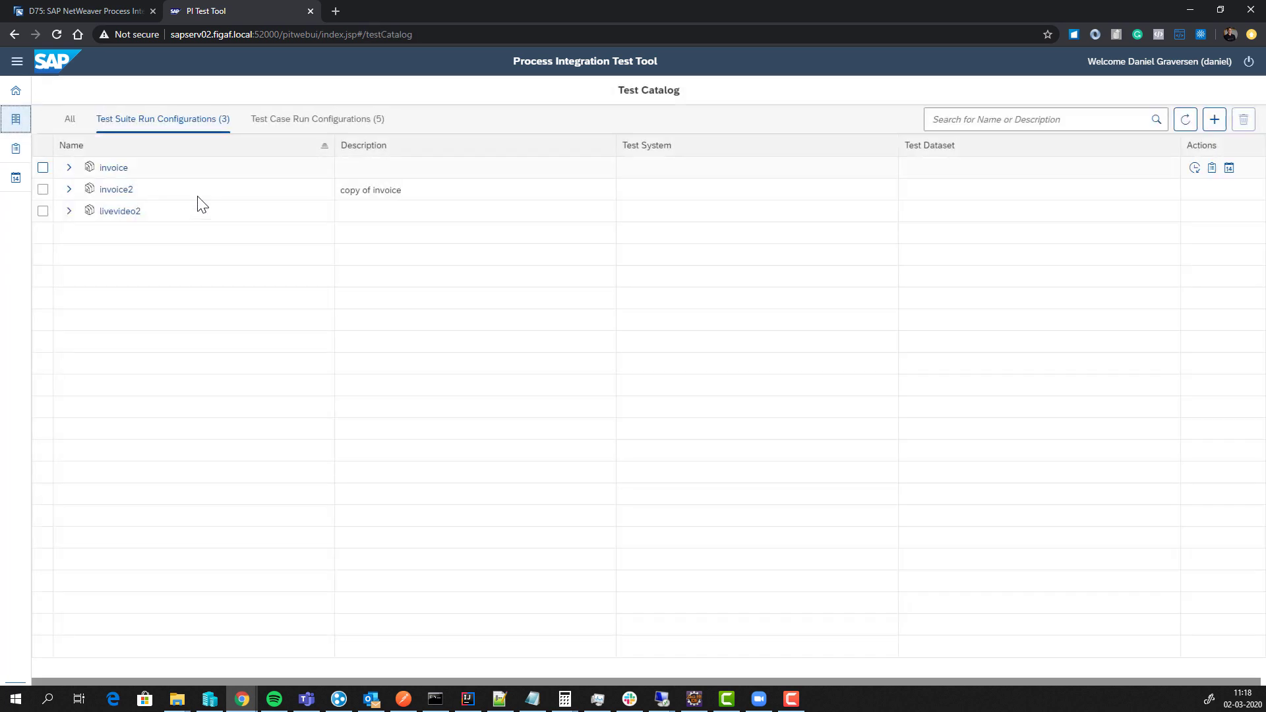
left_click(69, 211)
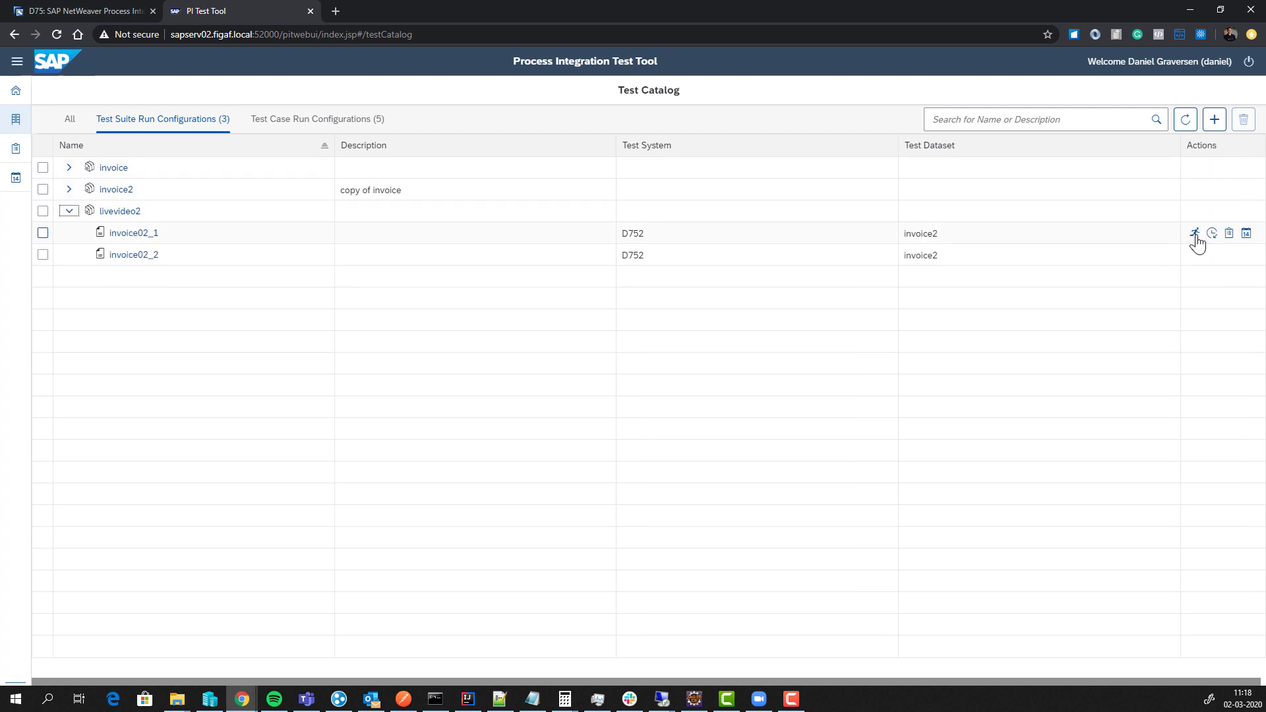
left_click(1196, 234)
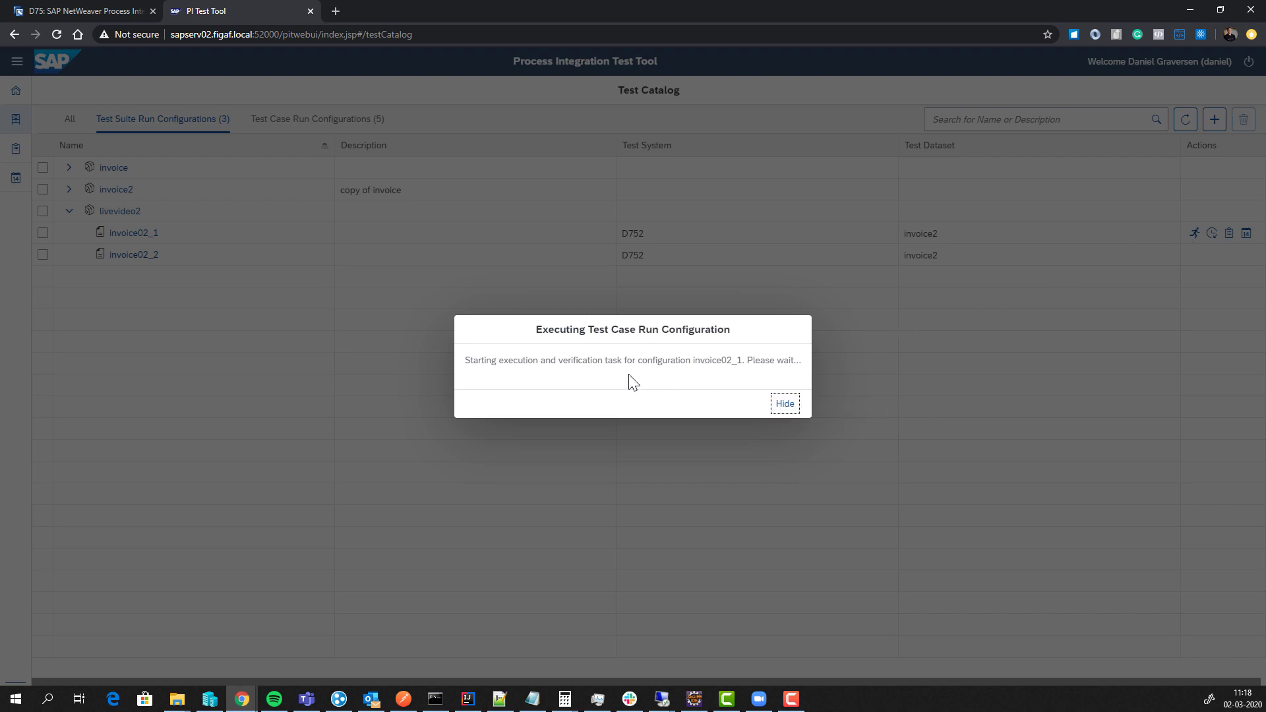
left_click(671, 381)
left_click(264, 168)
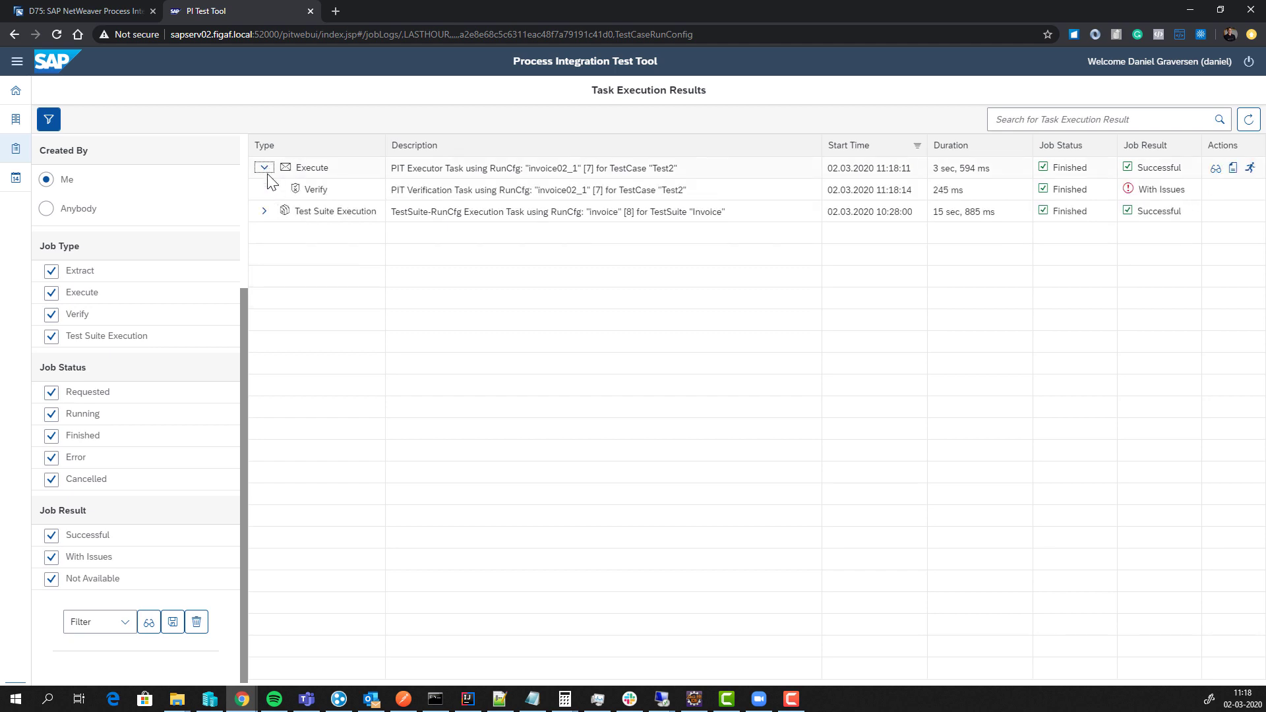
left_click(264, 211)
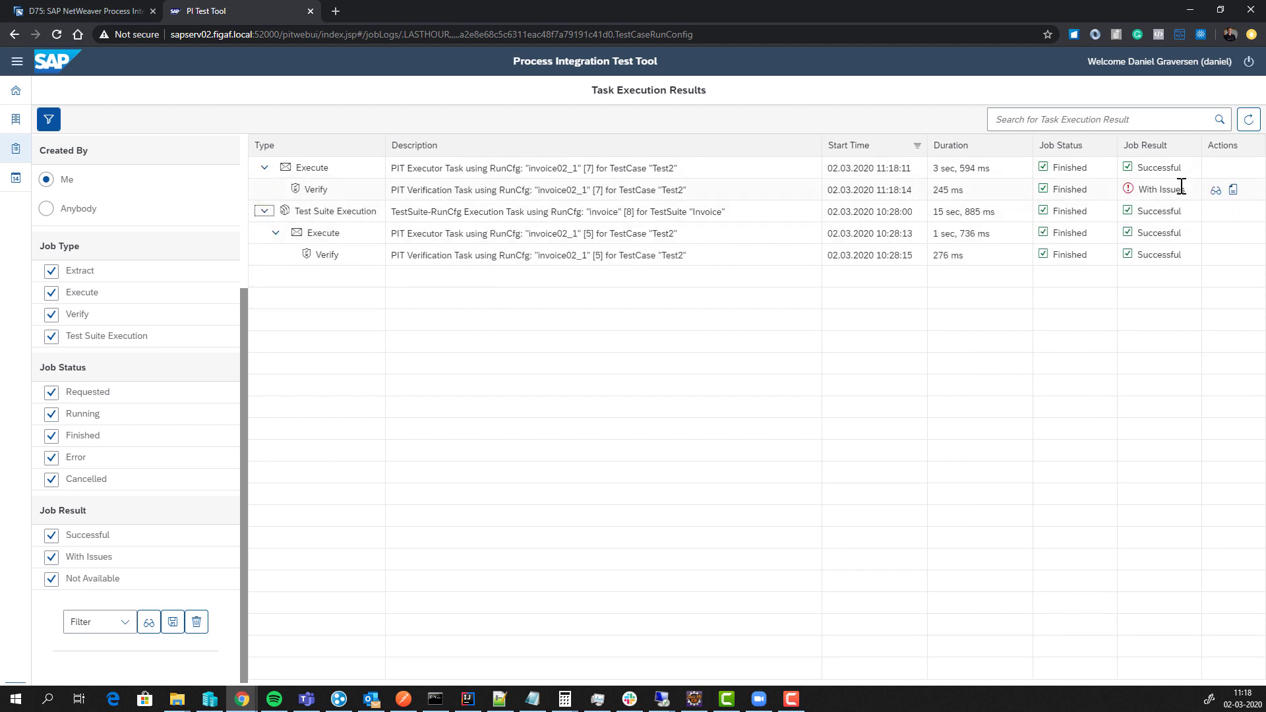
Open the latest run's verification details and inspect the compared messages.
left_click(1215, 192)
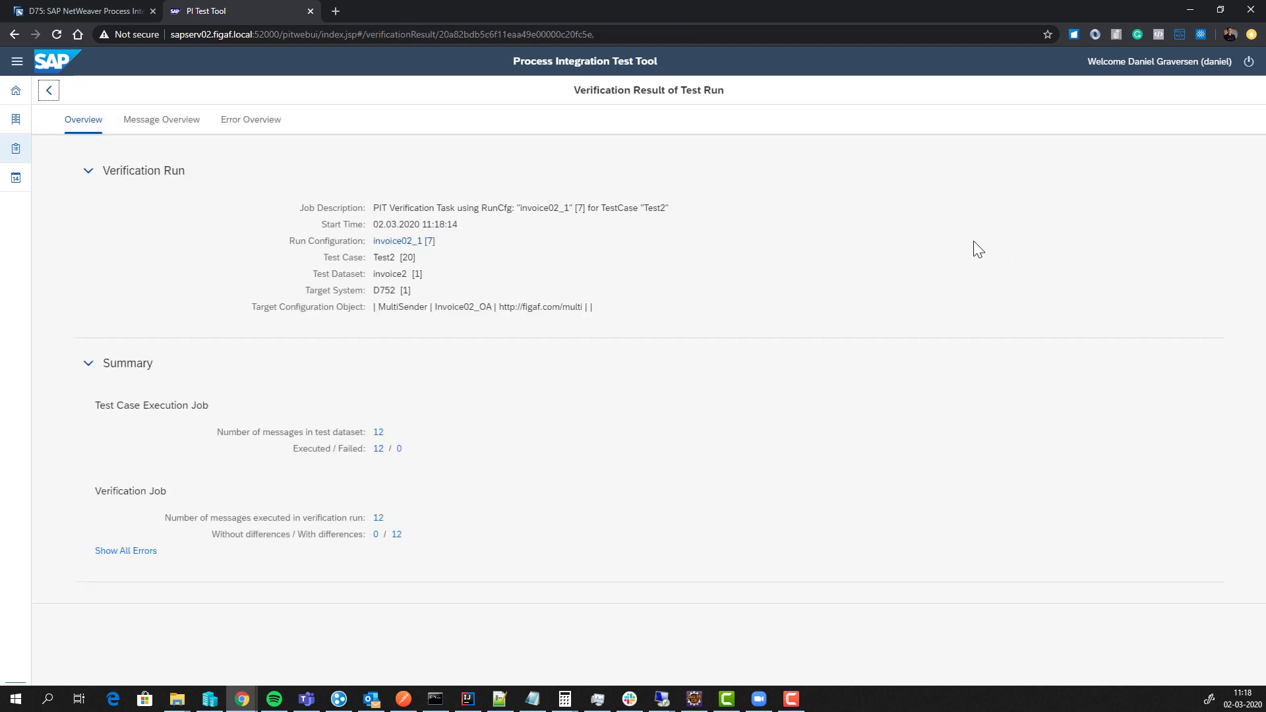
left_click(180, 125)
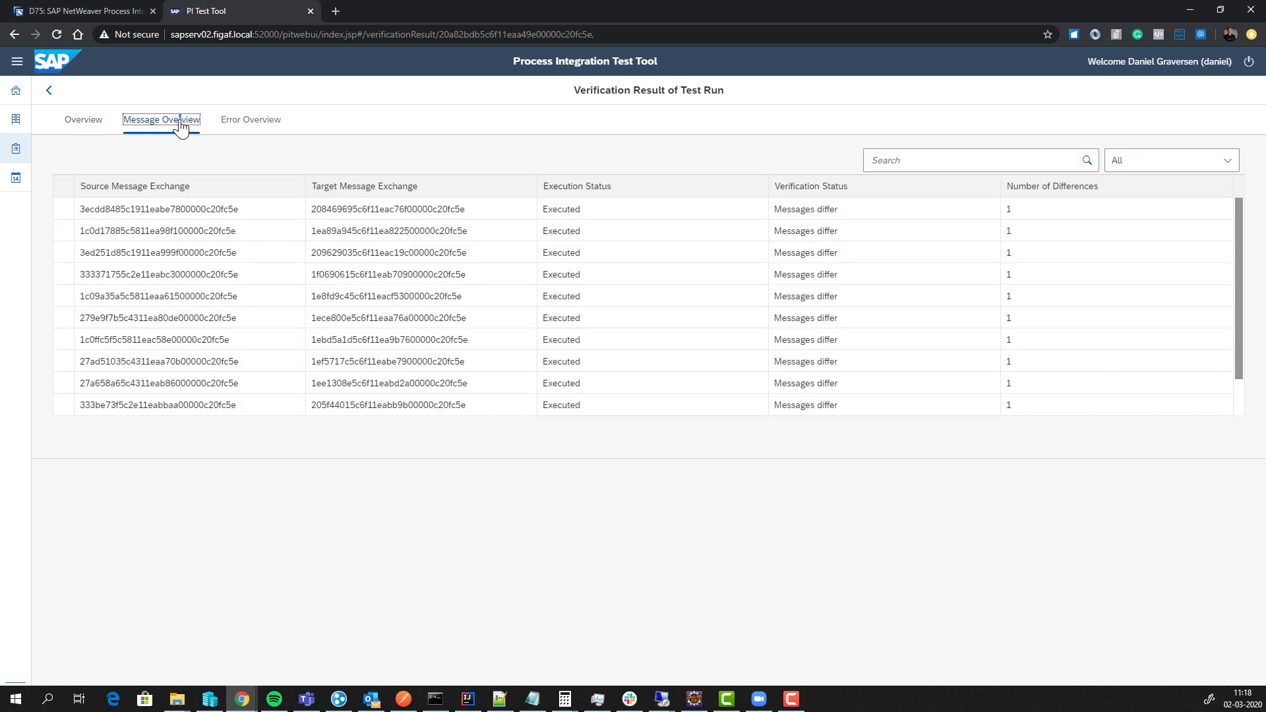
left_click(335, 233)
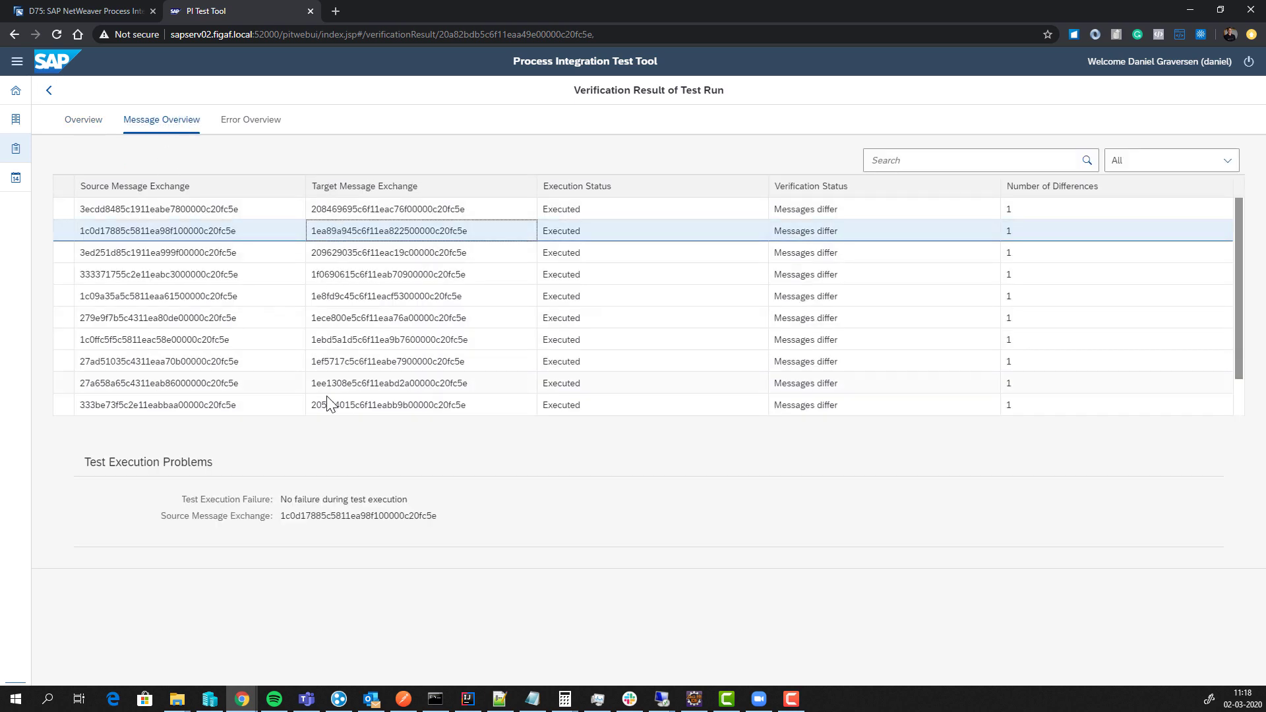
left_click(399, 283)
Review the distinct verification errors, including the 01/03/28, 03/33/28, 06/03/28 and 08/33/28 Date differences.
left_click(256, 130)
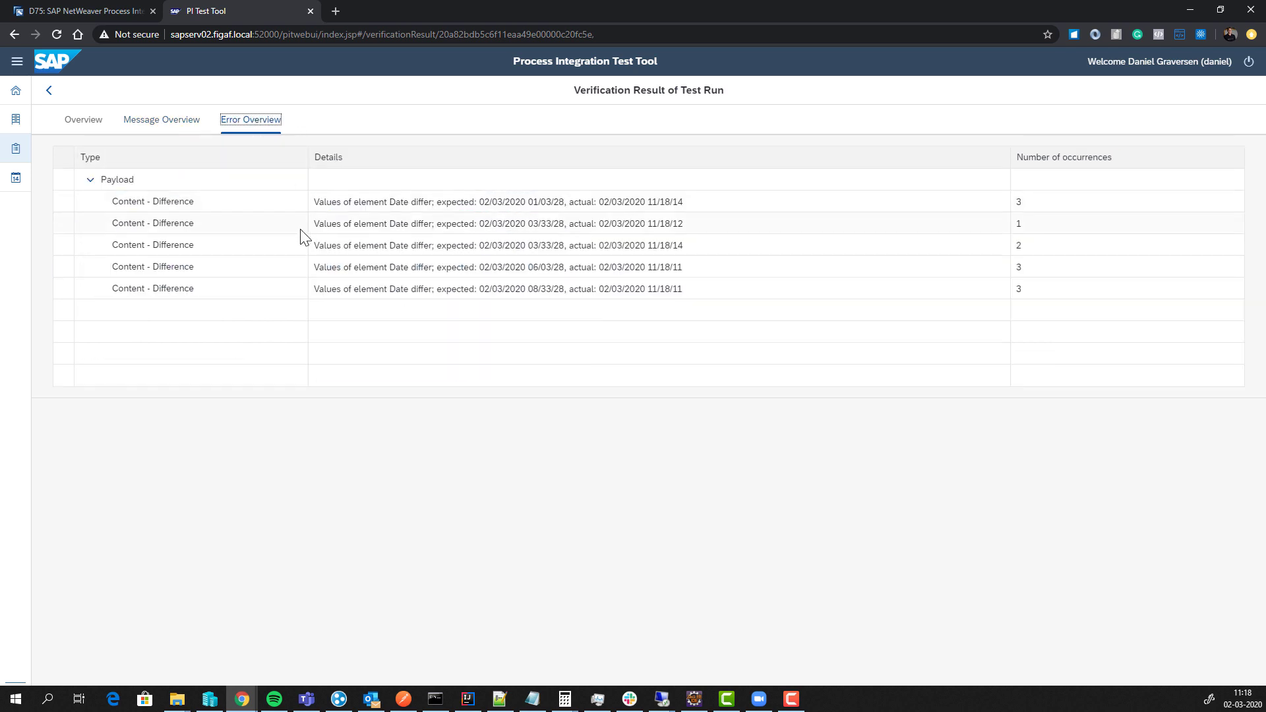
left_click(469, 223)
left_click(486, 267)
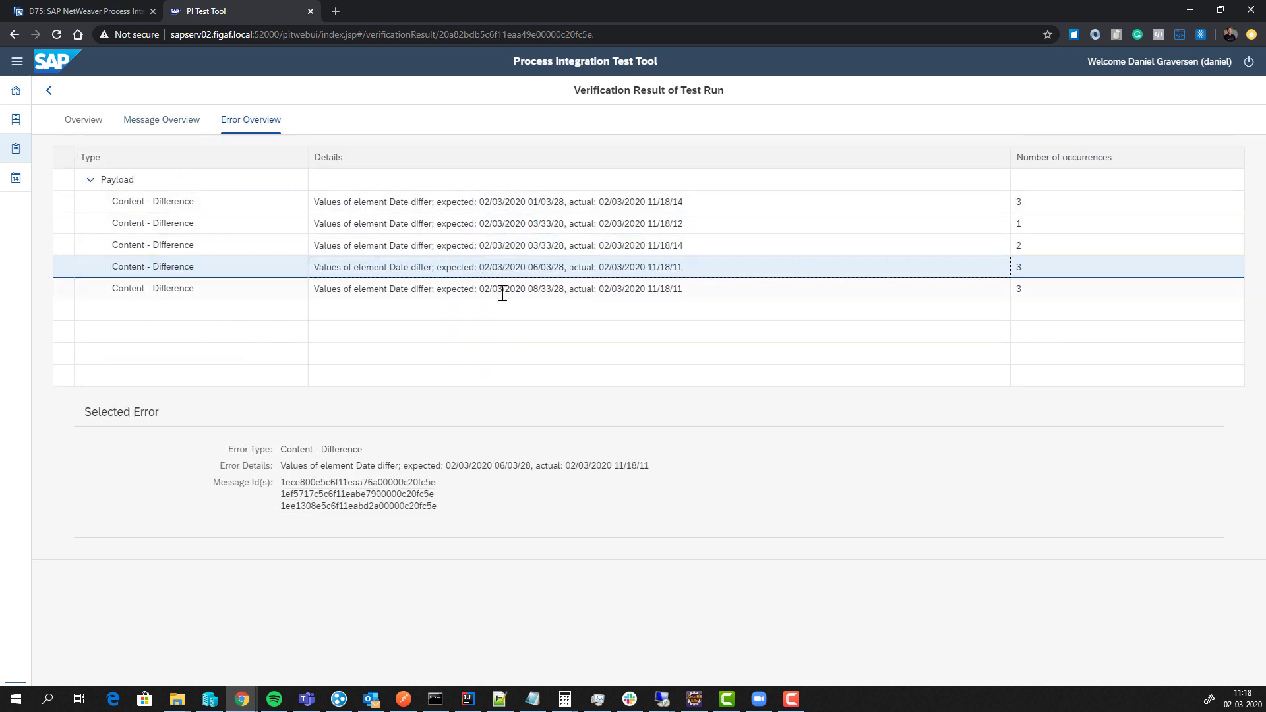
left_click(502, 289)
left_click(492, 201)
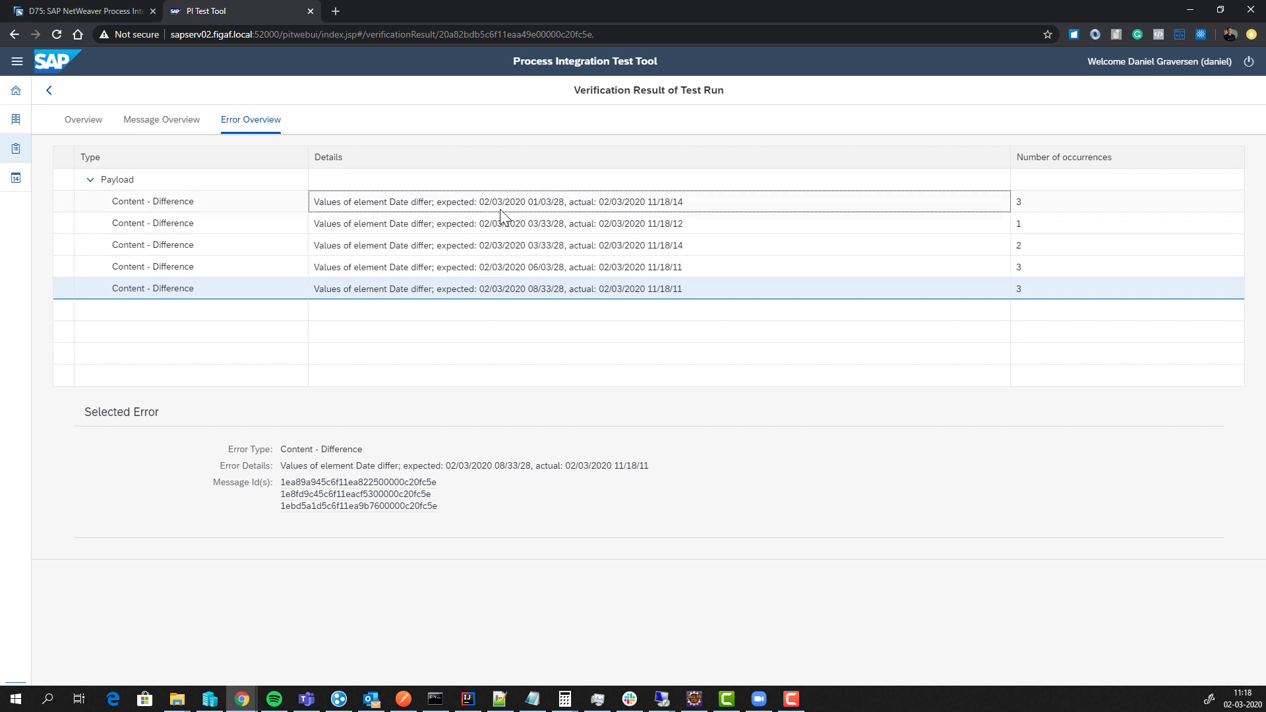
left_click(486, 245)
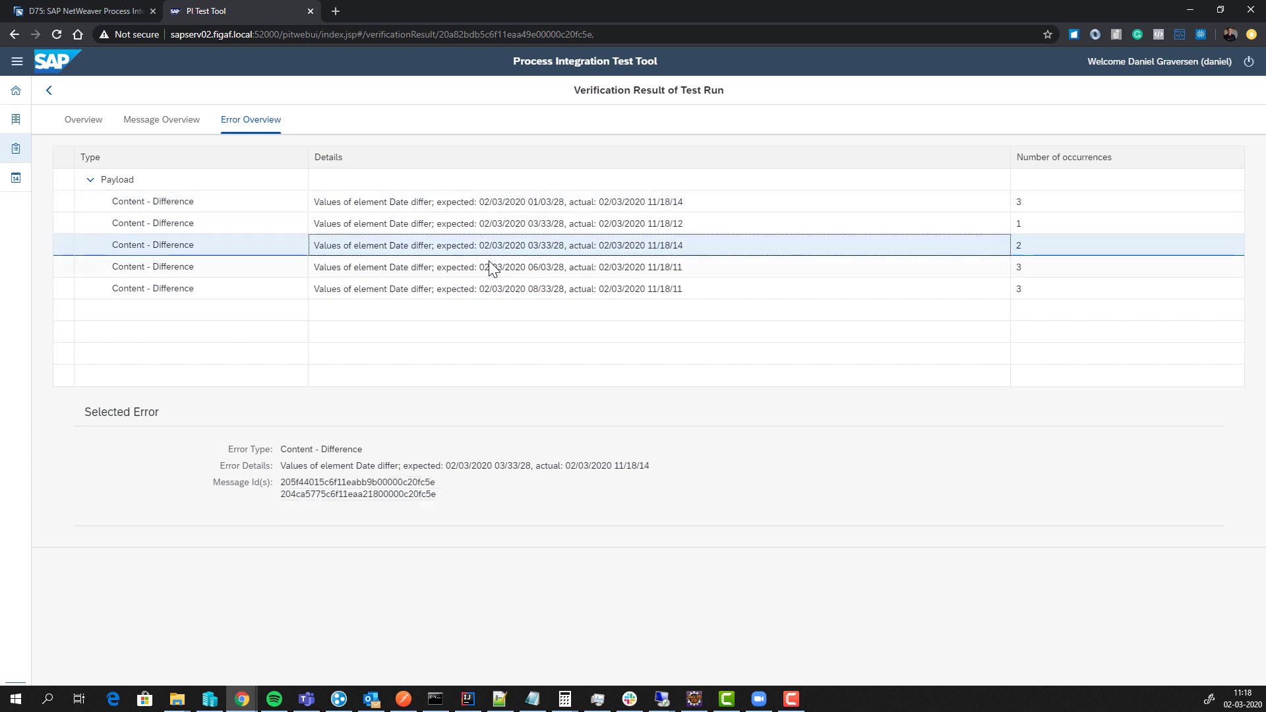
Glance at the NetWeaver start page tab, then return to Task Execution Results.
left_click(104, 12)
left_click(222, 18)
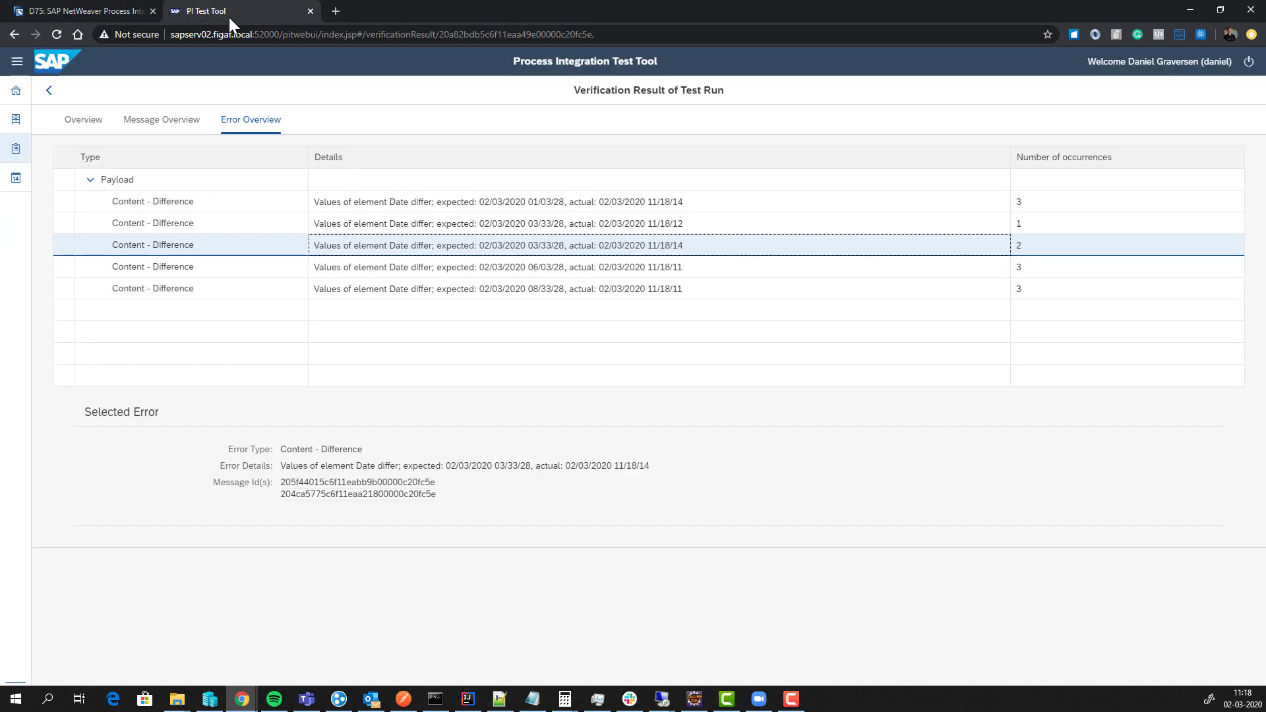
left_click(50, 91)
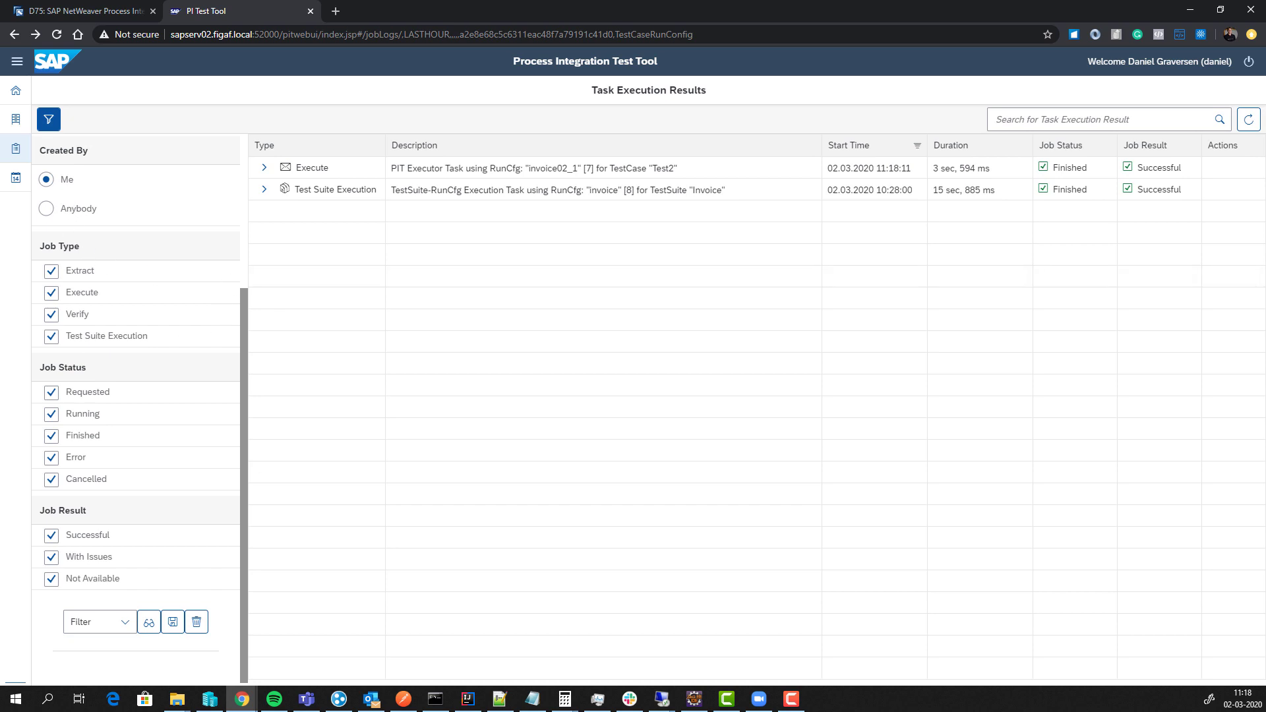
Filter the results to Last Week, With Issues only, created by Anybody.
scroll(122, 530, "up", 3)
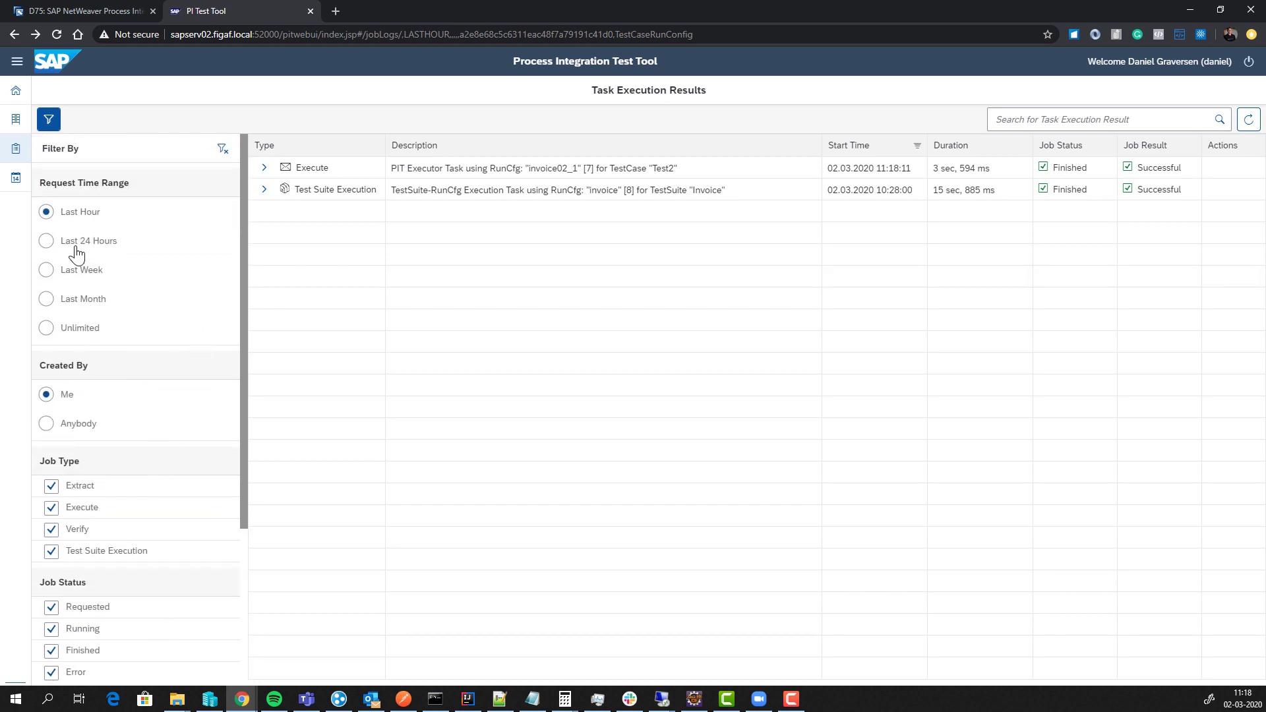
left_click(46, 270)
scroll(184, 293, "down", 1)
scroll(184, 293, "down", 3)
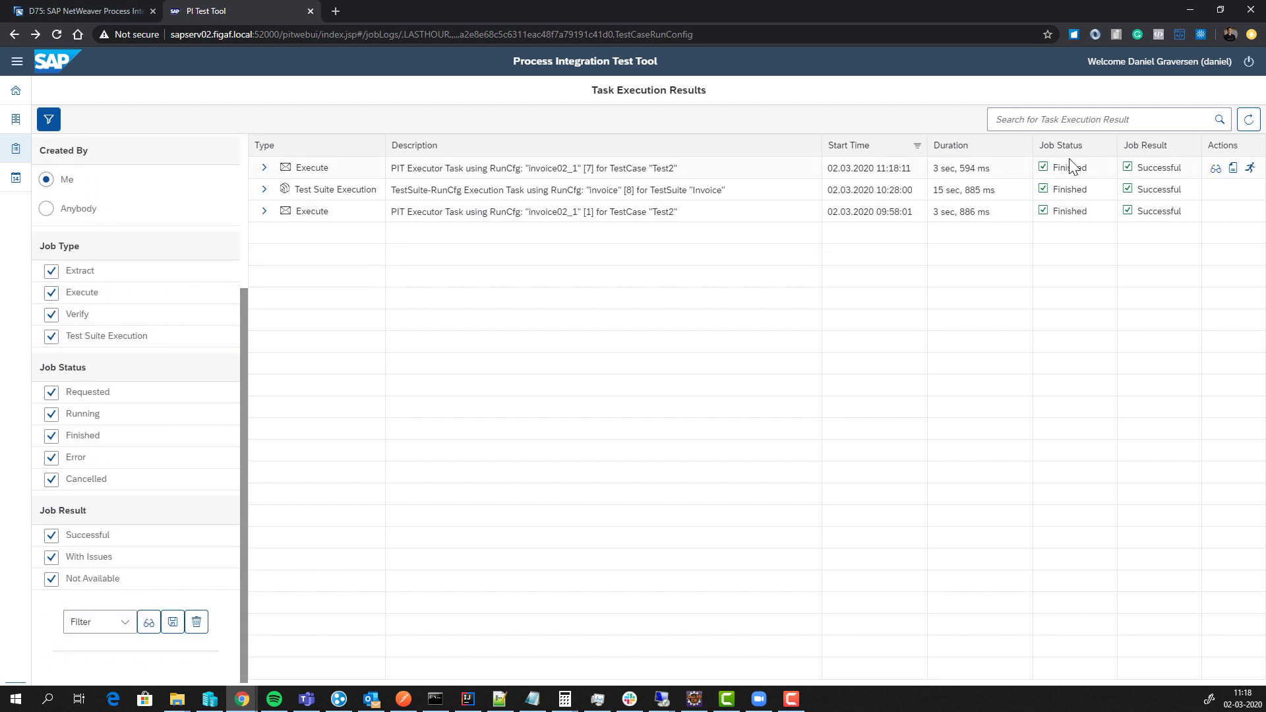
left_click(51, 557)
left_click(51, 579)
left_click(50, 556)
left_click(50, 535)
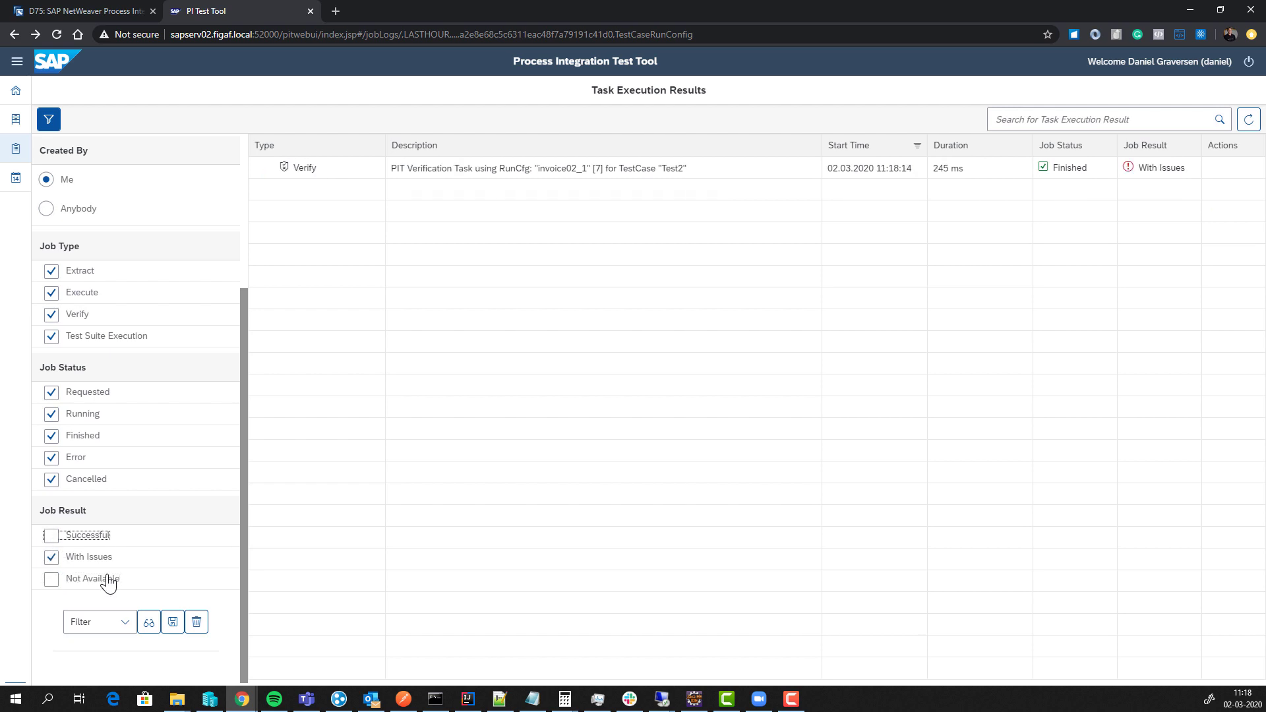
scroll(129, 412, "up", 3)
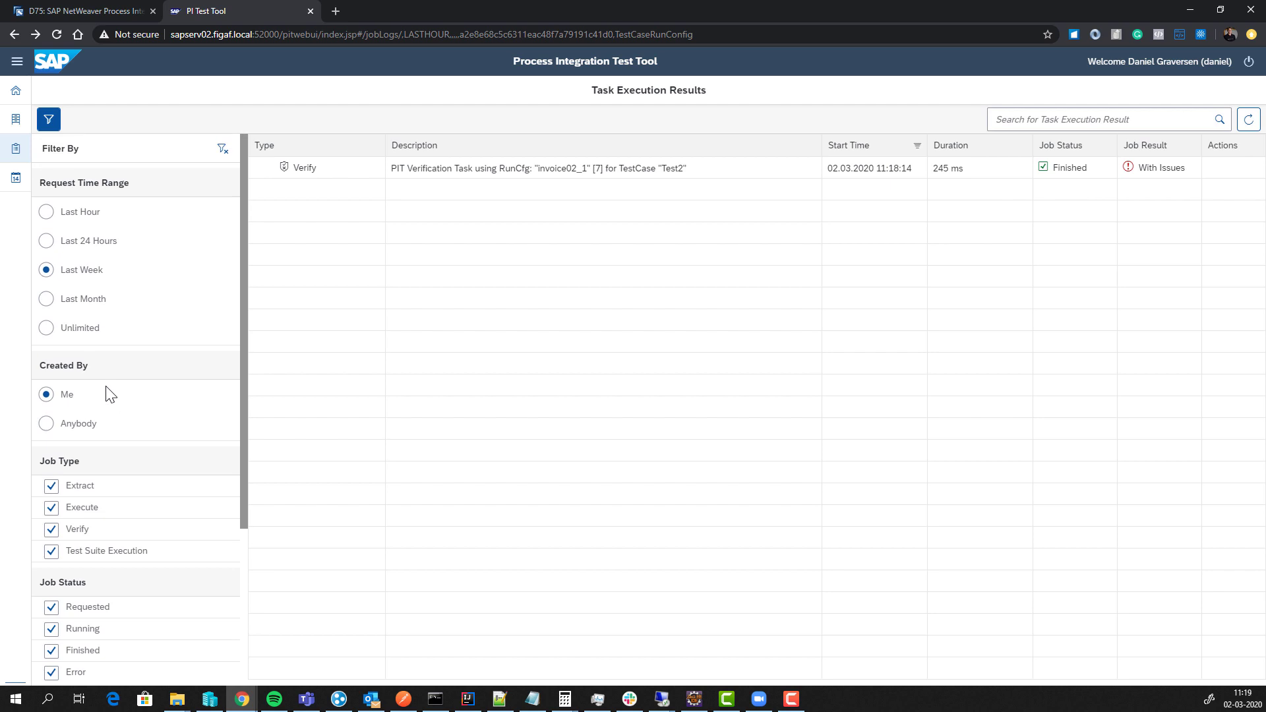
left_click(46, 424)
scroll(134, 432, "down", 3)
Save this filter variant under the name Errors2.
left_click(125, 622)
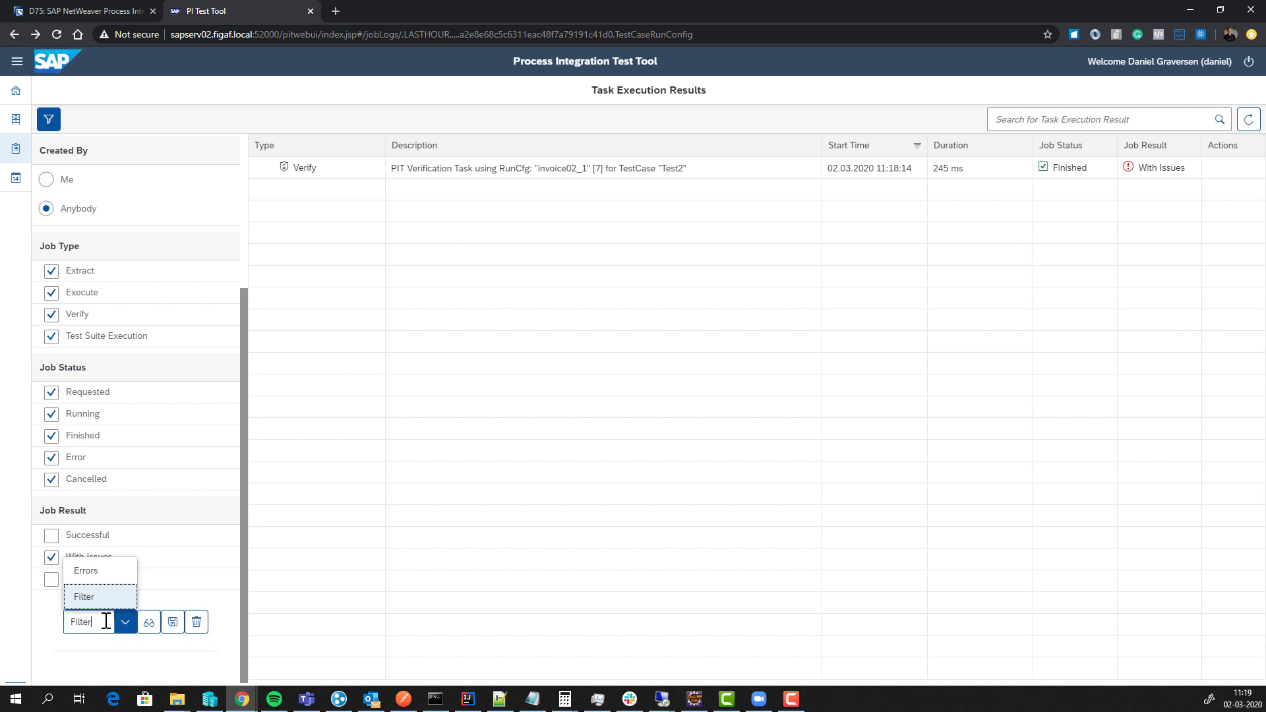
type("Errors")
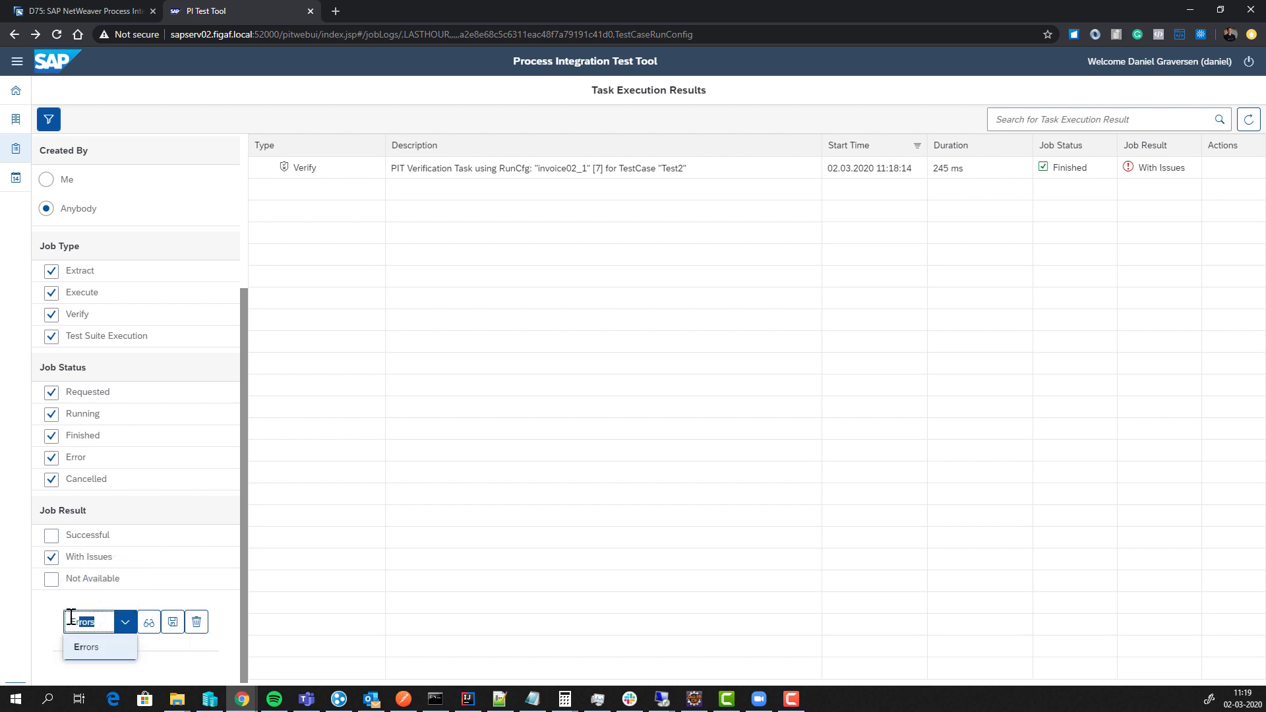
key("Left")
type("2")
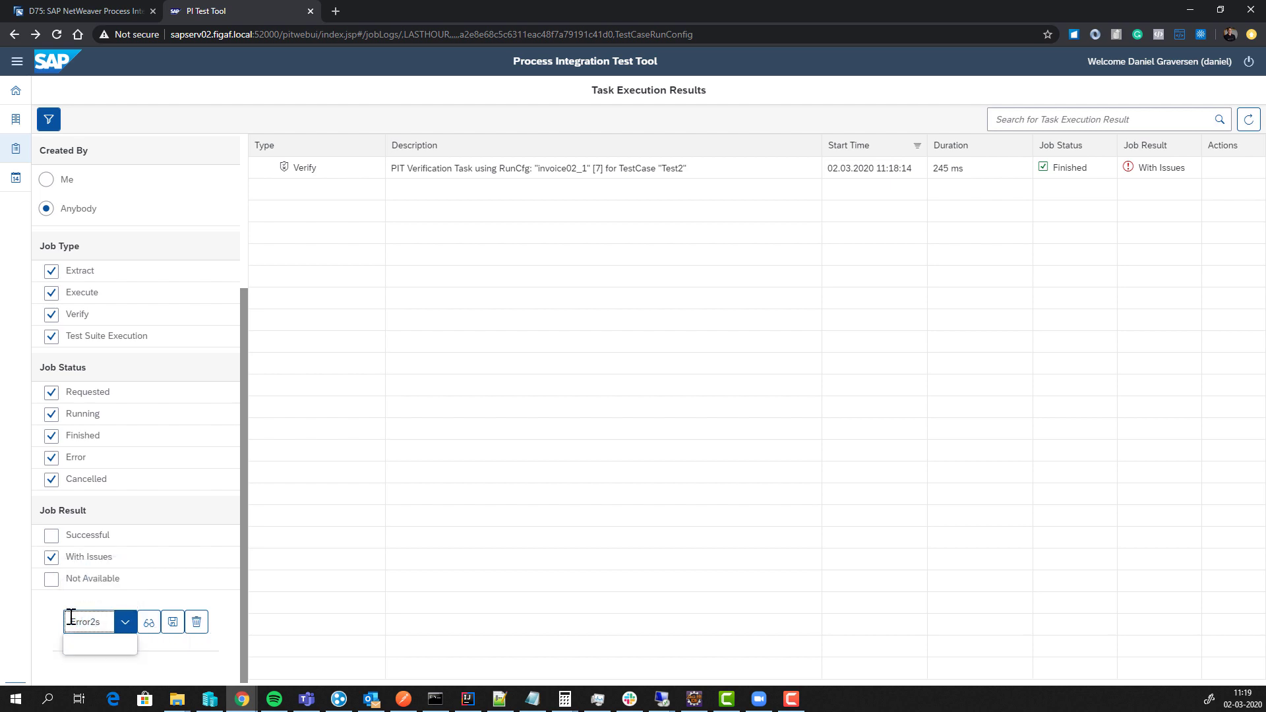
key("BackSpace")
type("2")
left_click(173, 623)
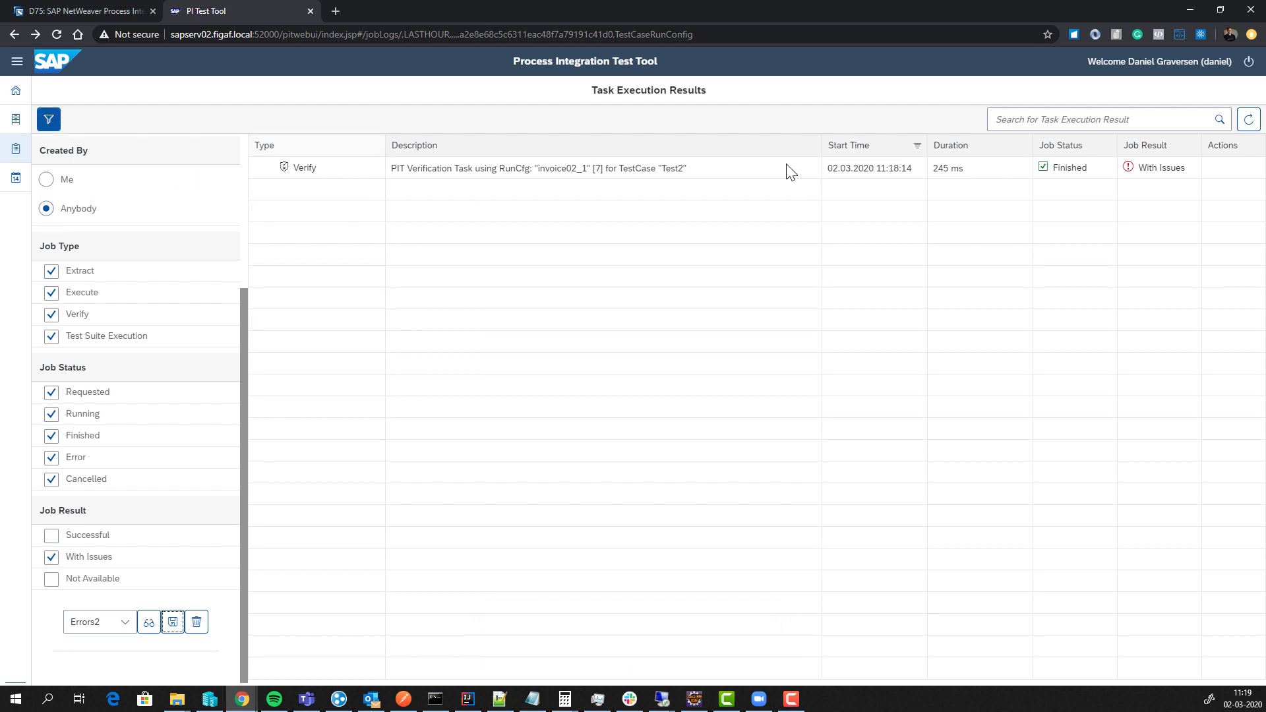
Refresh the task execution results and review the filtered list.
left_click(1246, 122)
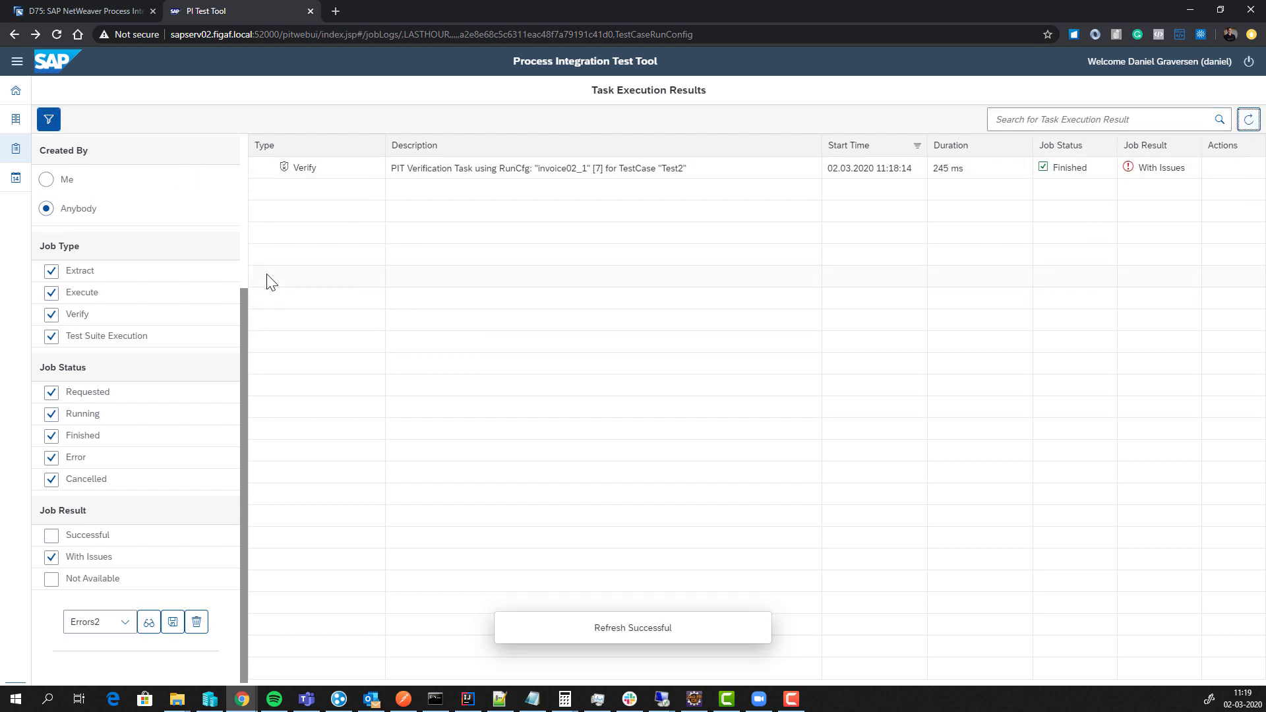
scroll(158, 271, "up", 3)
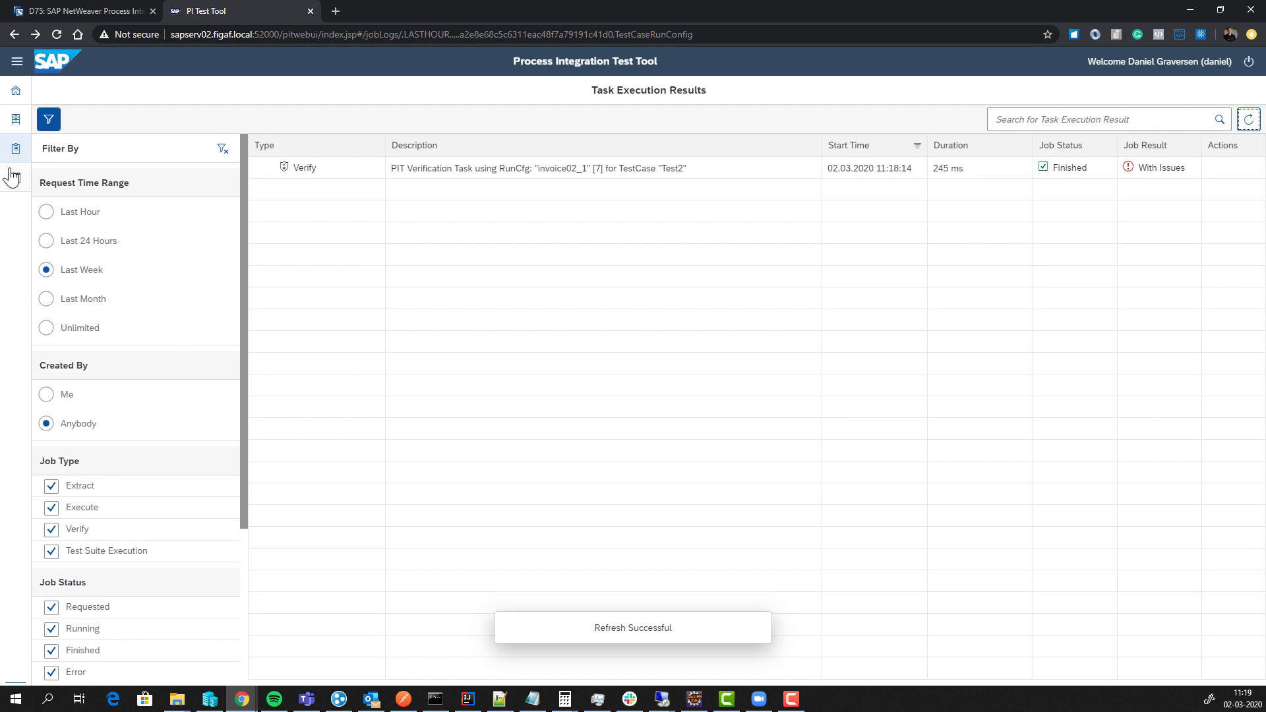
scroll(117, 256, "down", 2)
scroll(92, 250, "down", 2)
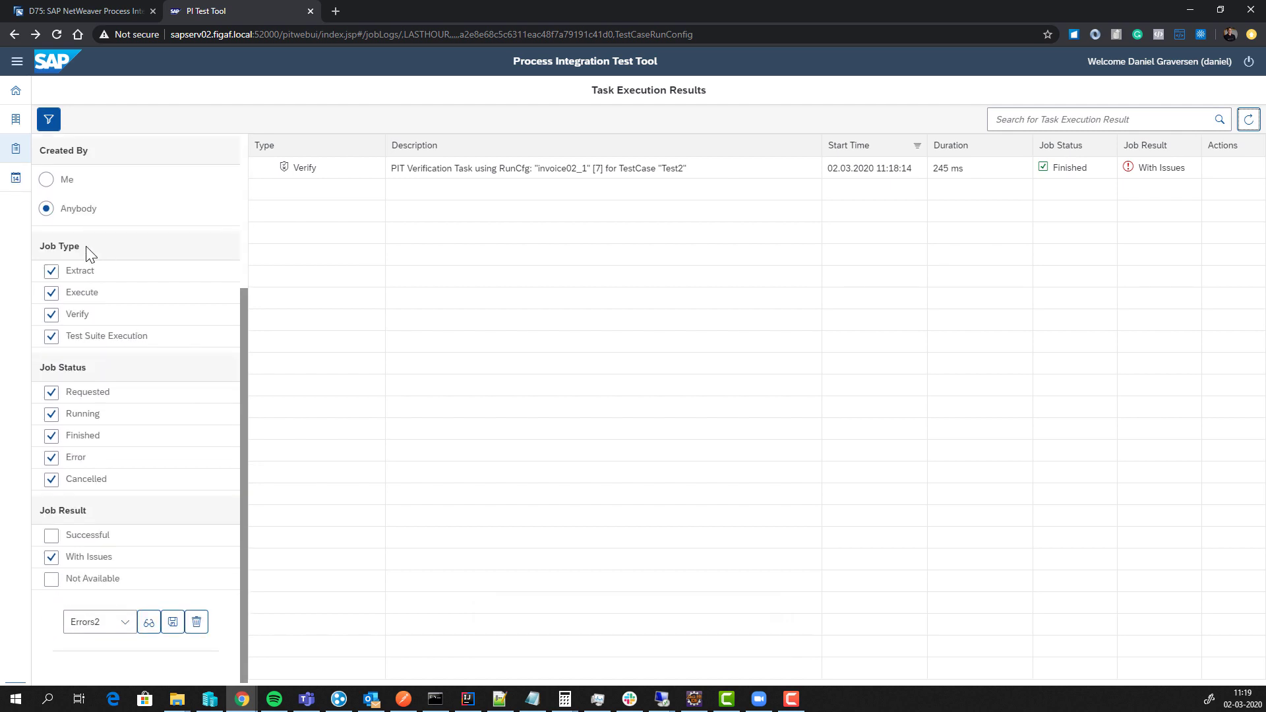
Add a Home dashboard tile using the Errors2 filter, then go to the Test Catalog.
left_click(17, 123)
left_click(17, 92)
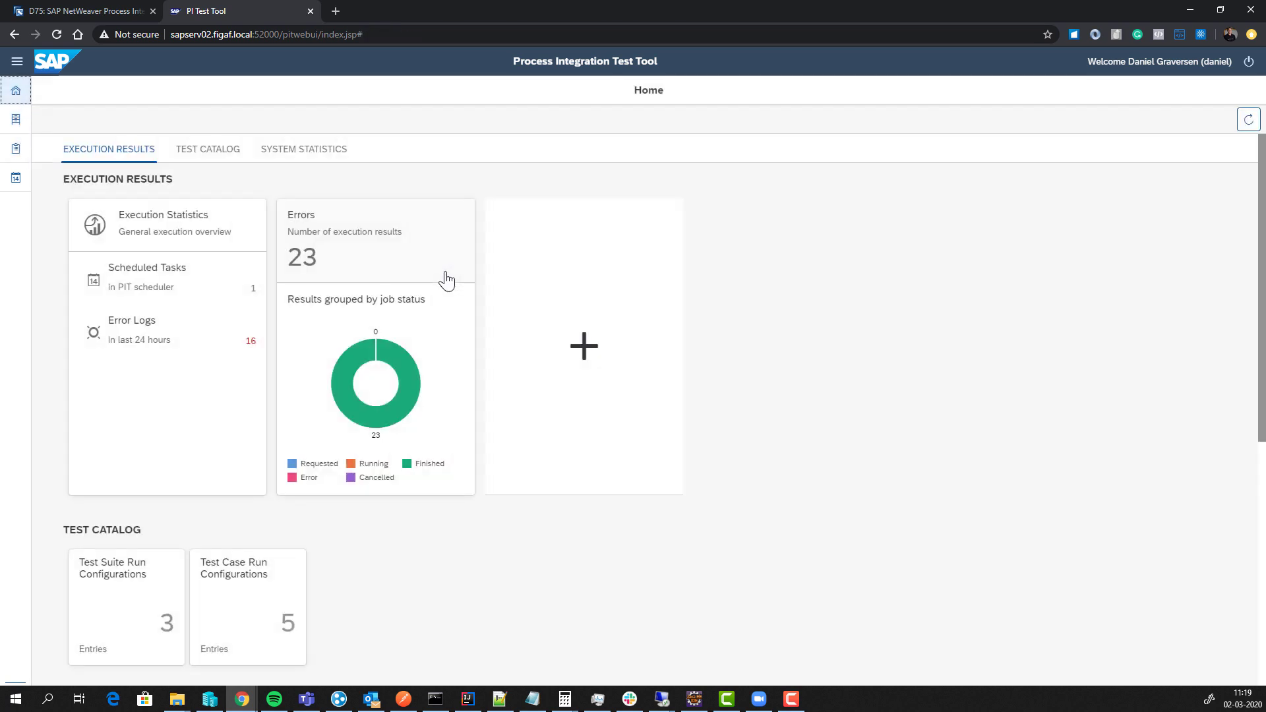
left_click(571, 341)
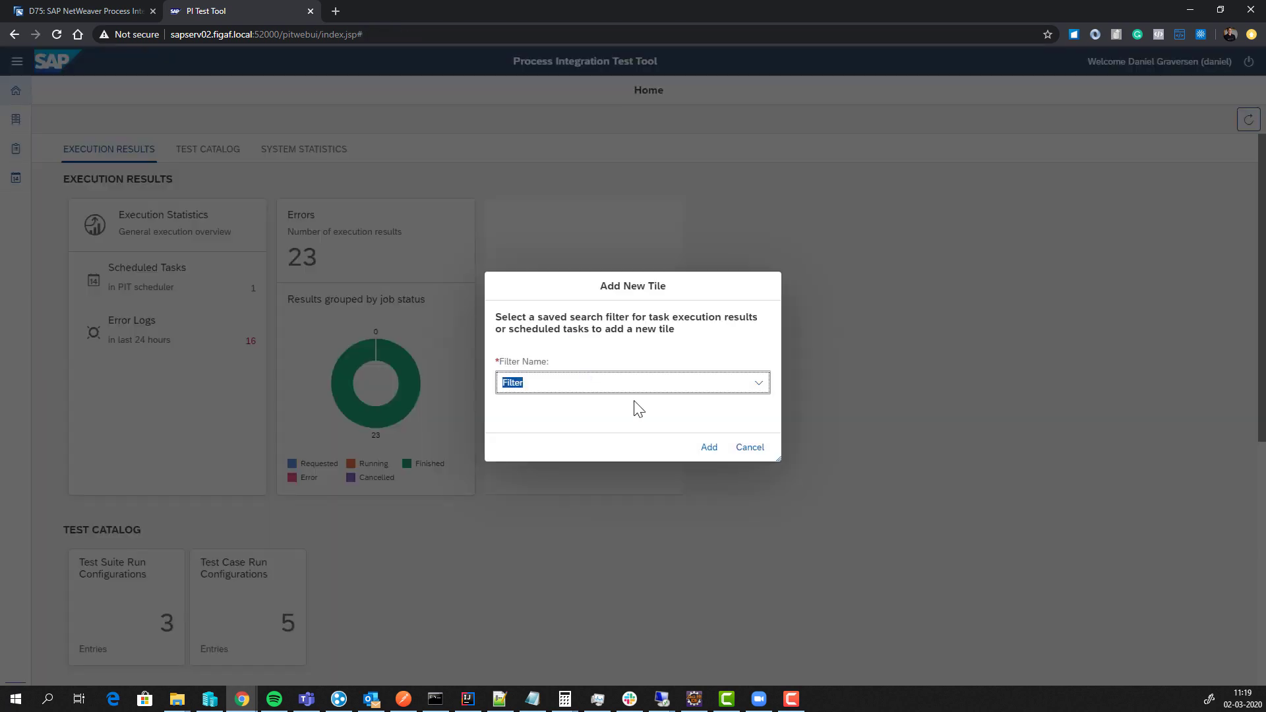
left_click(757, 382)
left_click(697, 409)
left_click(707, 448)
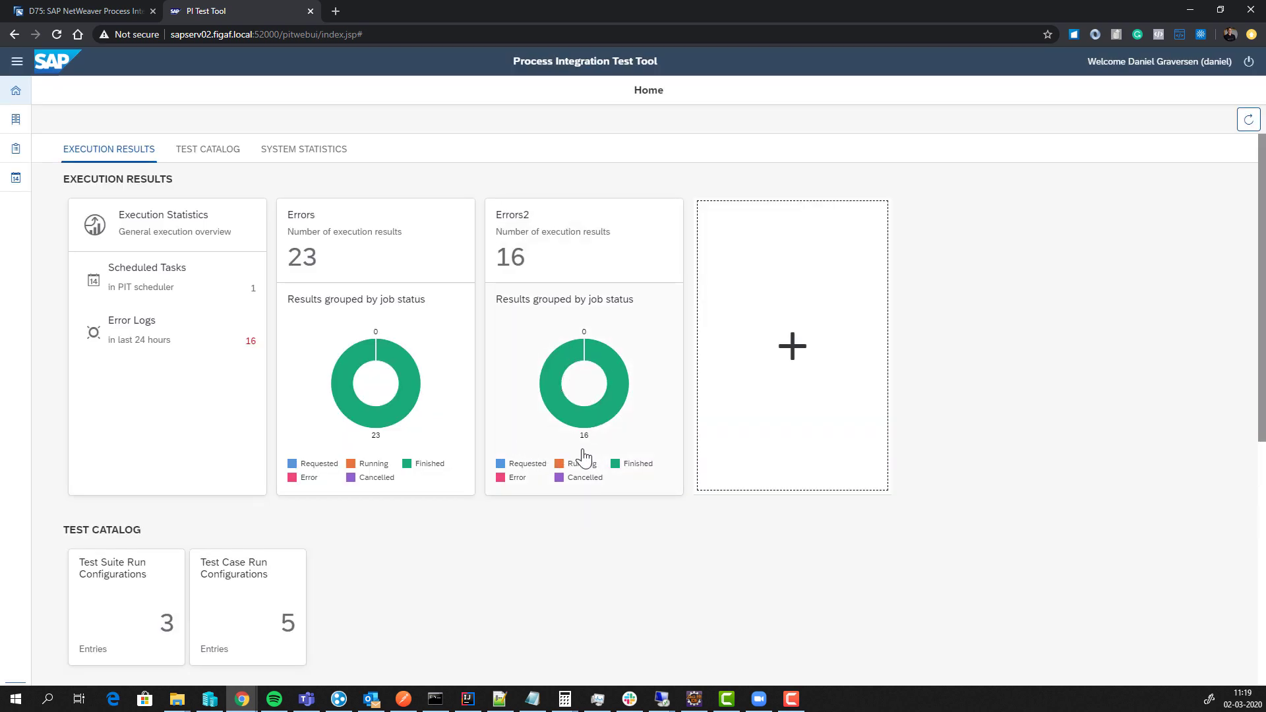
mouse_move(571, 396)
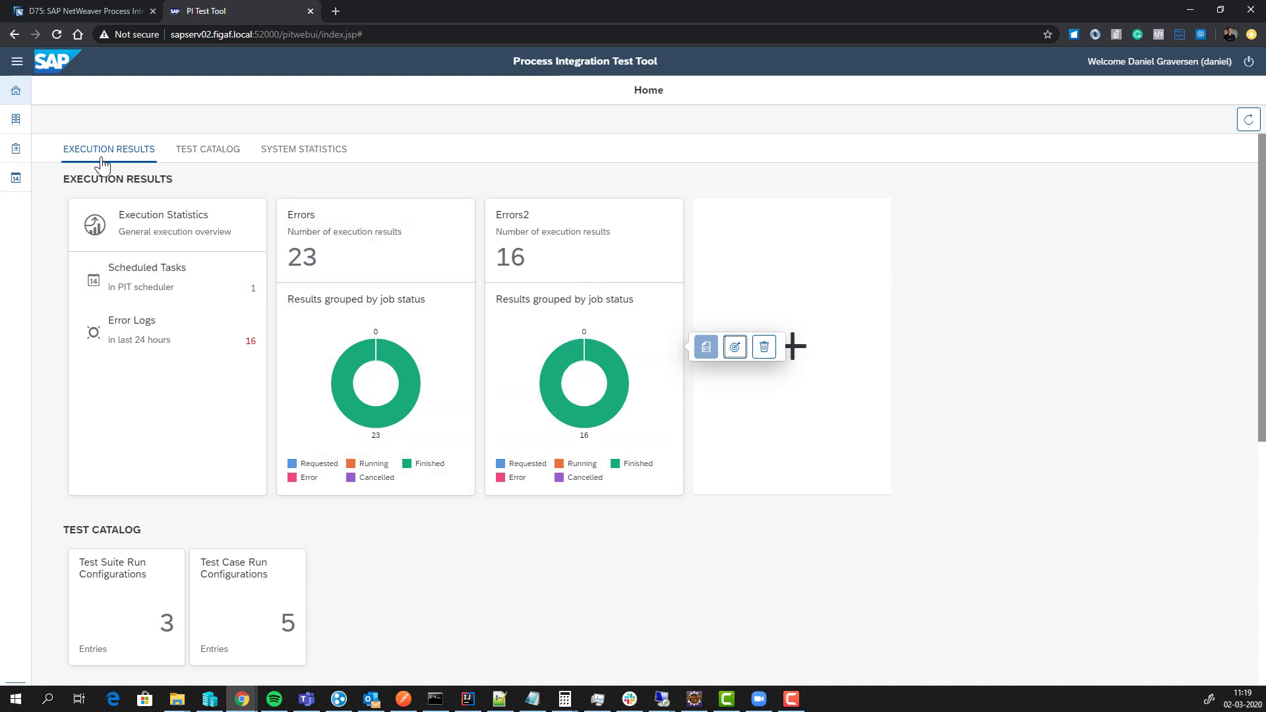
left_click(16, 121)
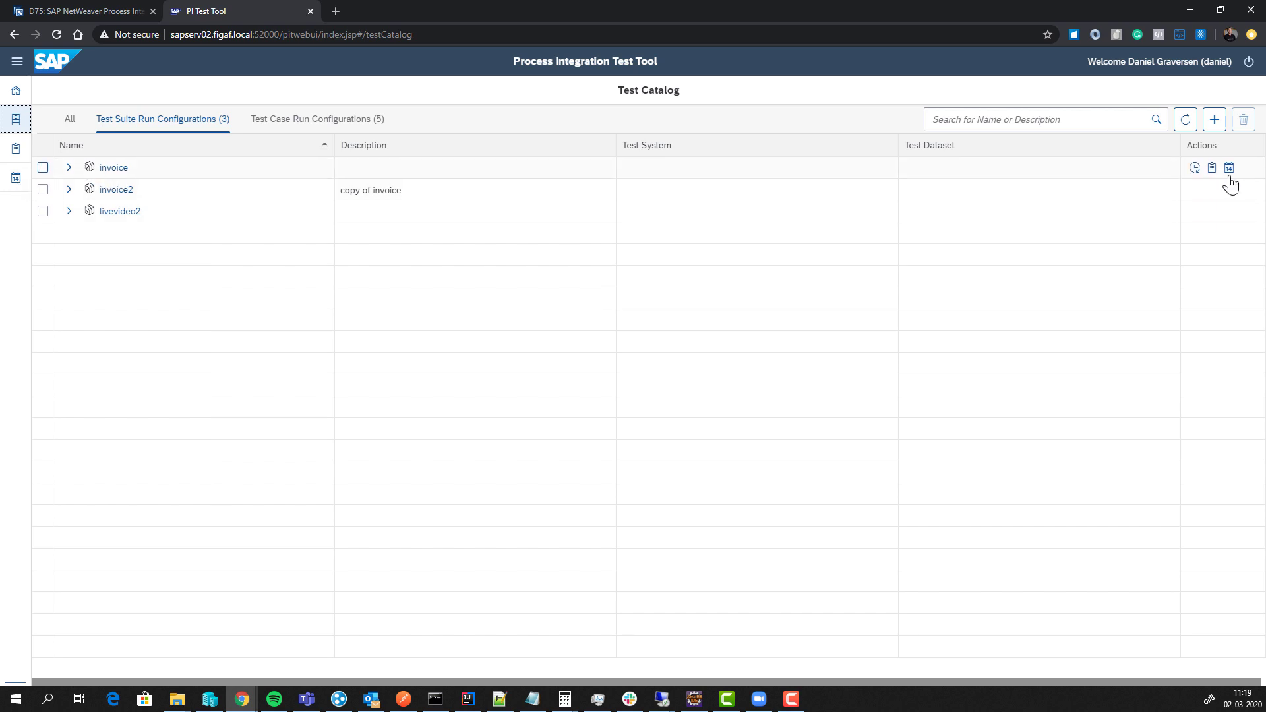
Set up a Daily livevideo2 schedule ending after 2 occurrences, starting 3 Mar 2020 02:00:00.
left_click(1194, 215)
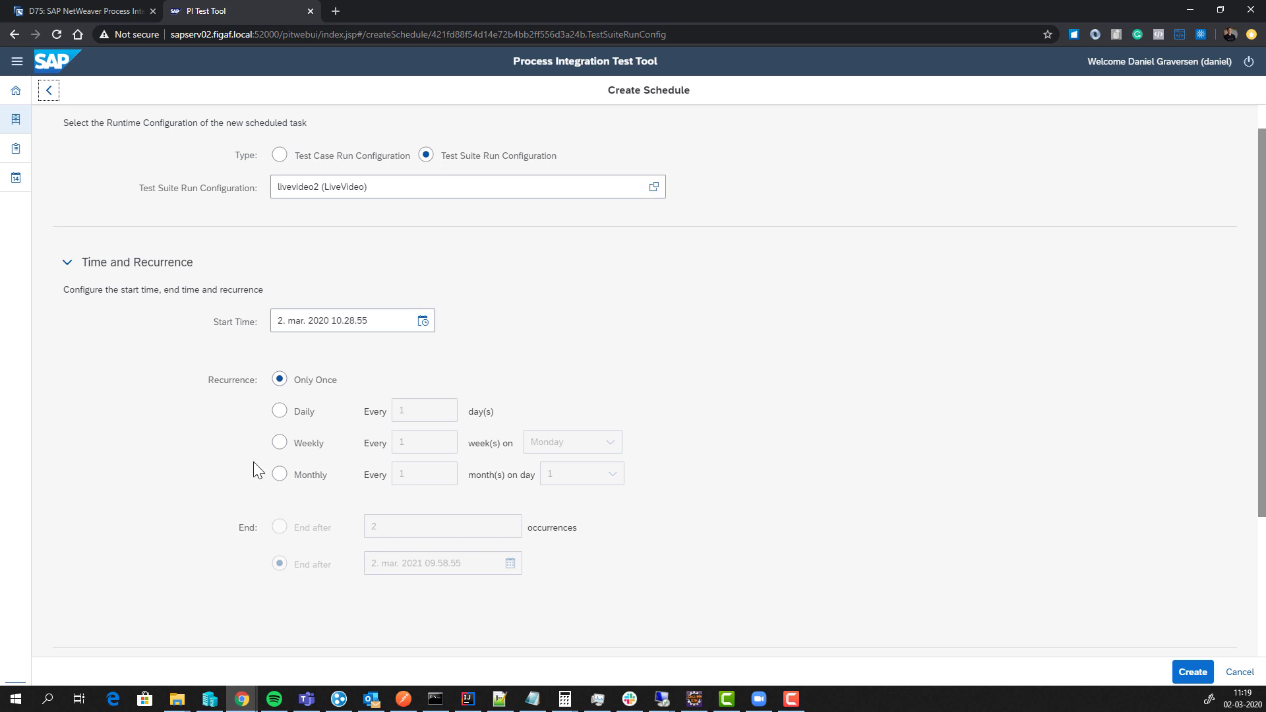
left_click(279, 412)
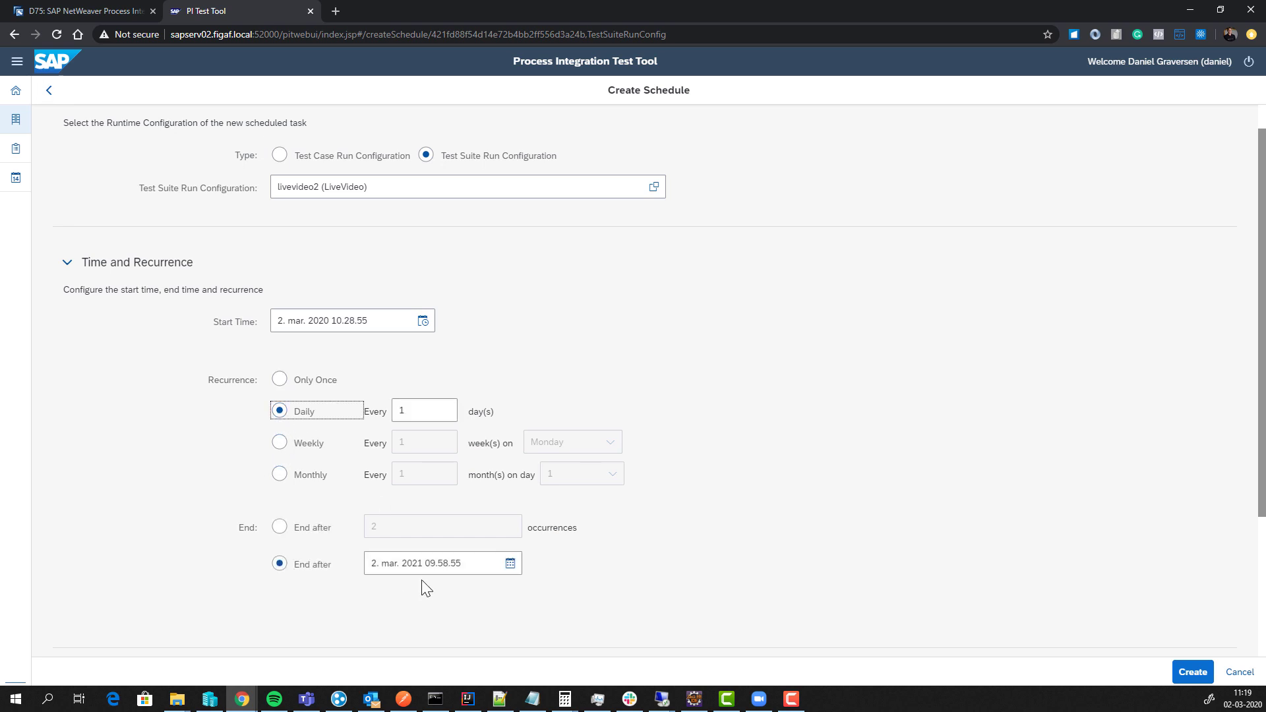
left_click(310, 530)
double_click(337, 321)
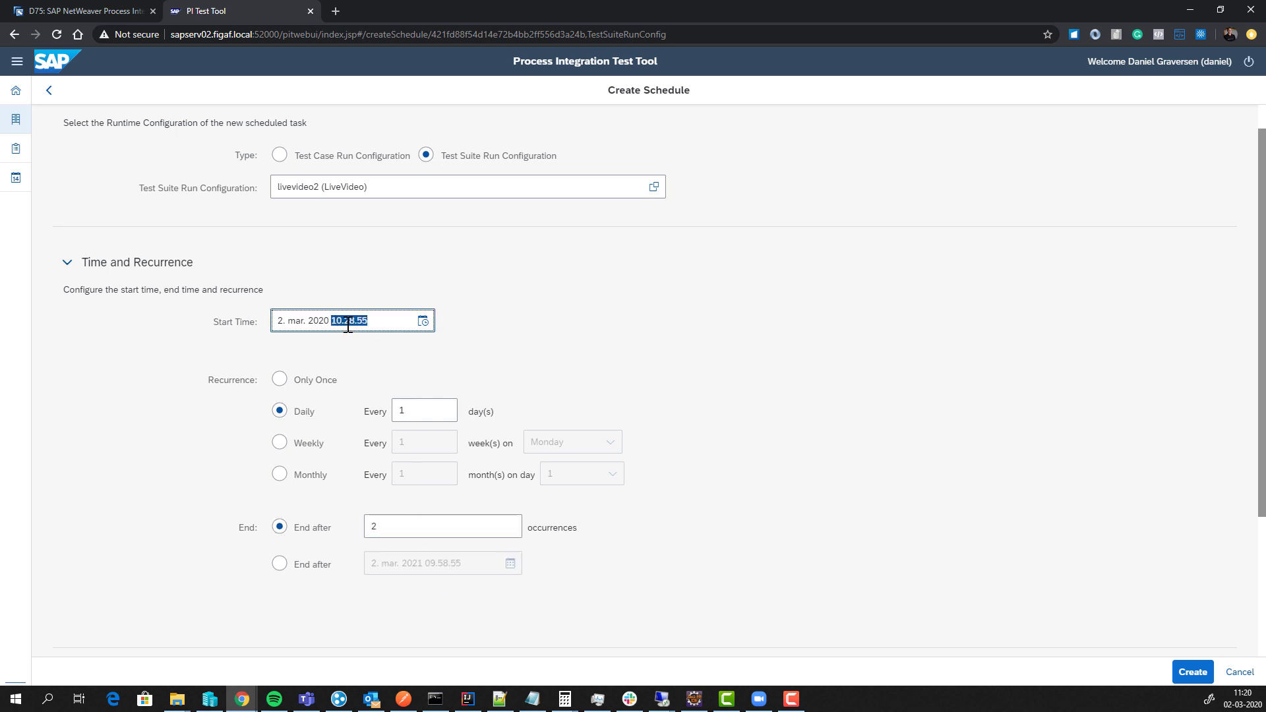
type("02")
left_click(423, 322)
left_click(343, 450)
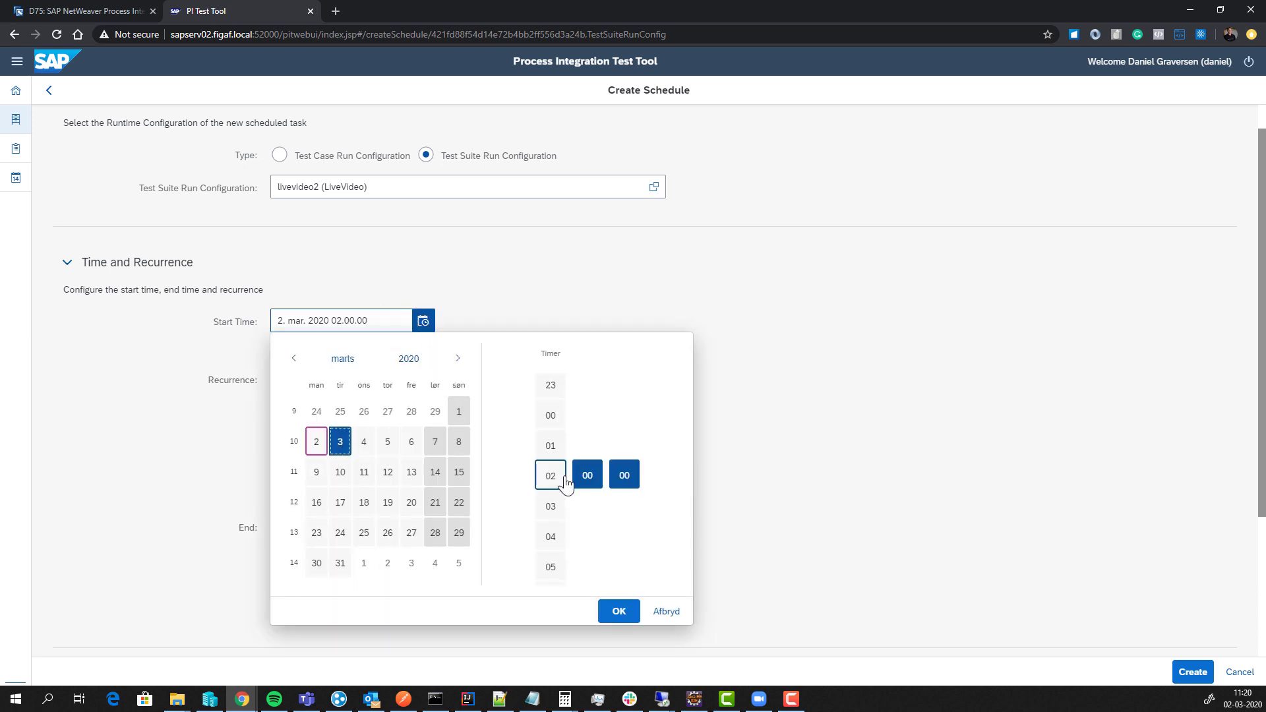
left_click(616, 608)
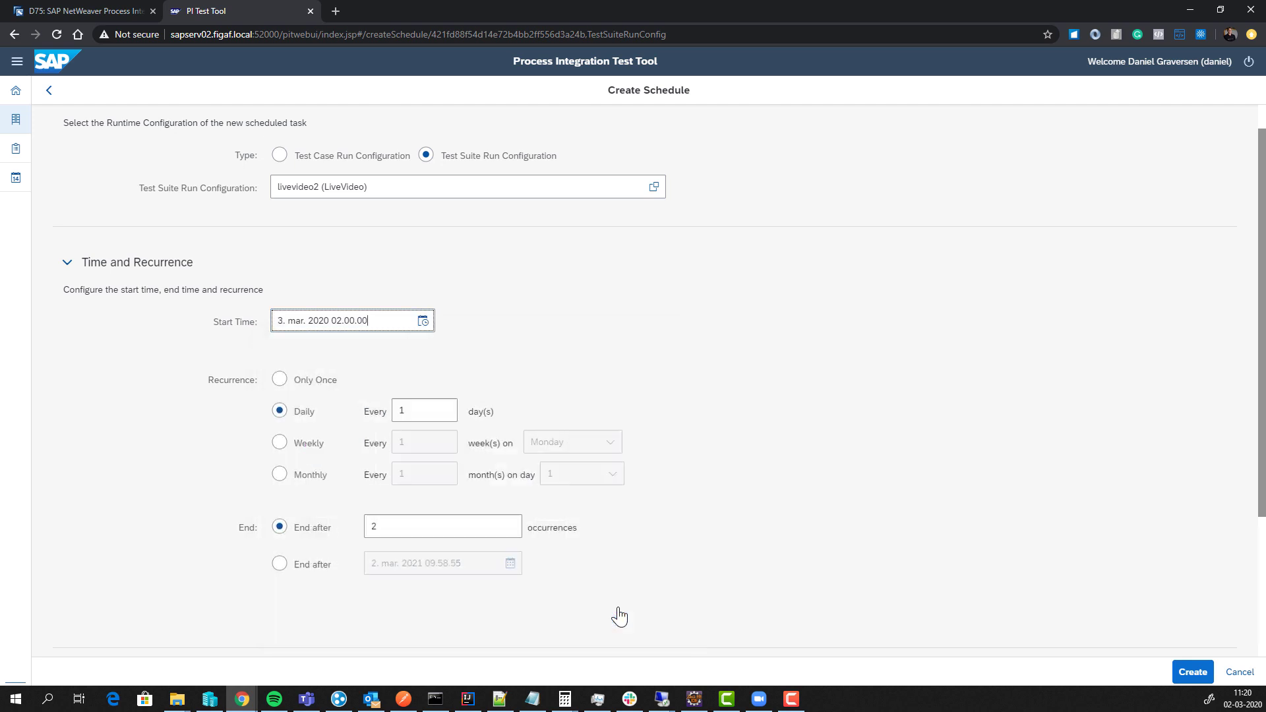
scroll(661, 391, "down", 3)
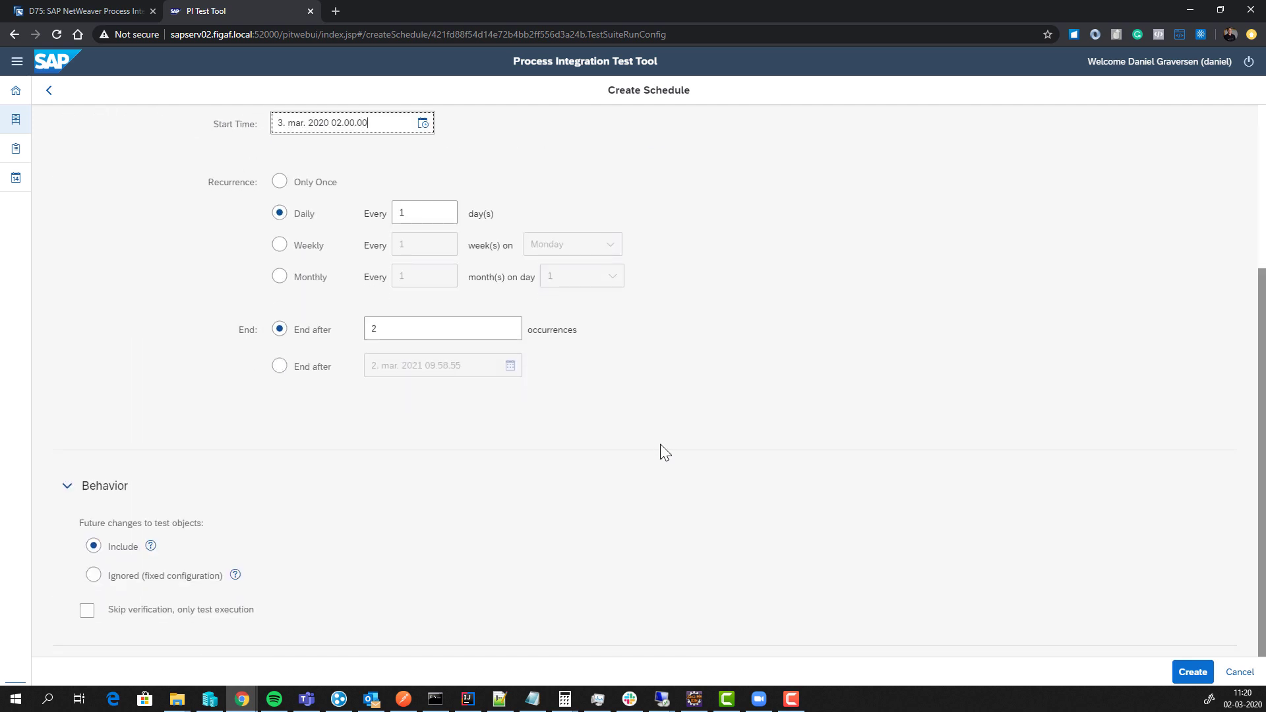
Create the livevideo2 schedule, expand livevideo2's test cases, and open the Tests Scheduler.
left_click(1185, 674)
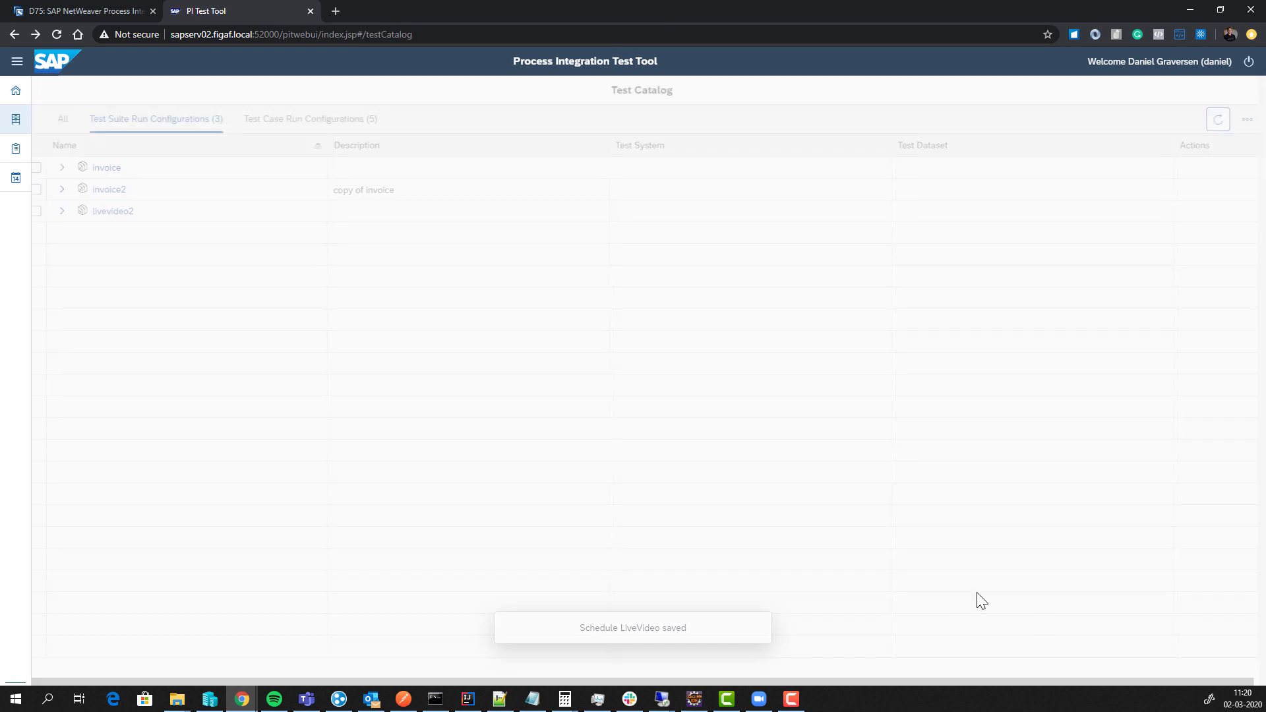
left_click(69, 211)
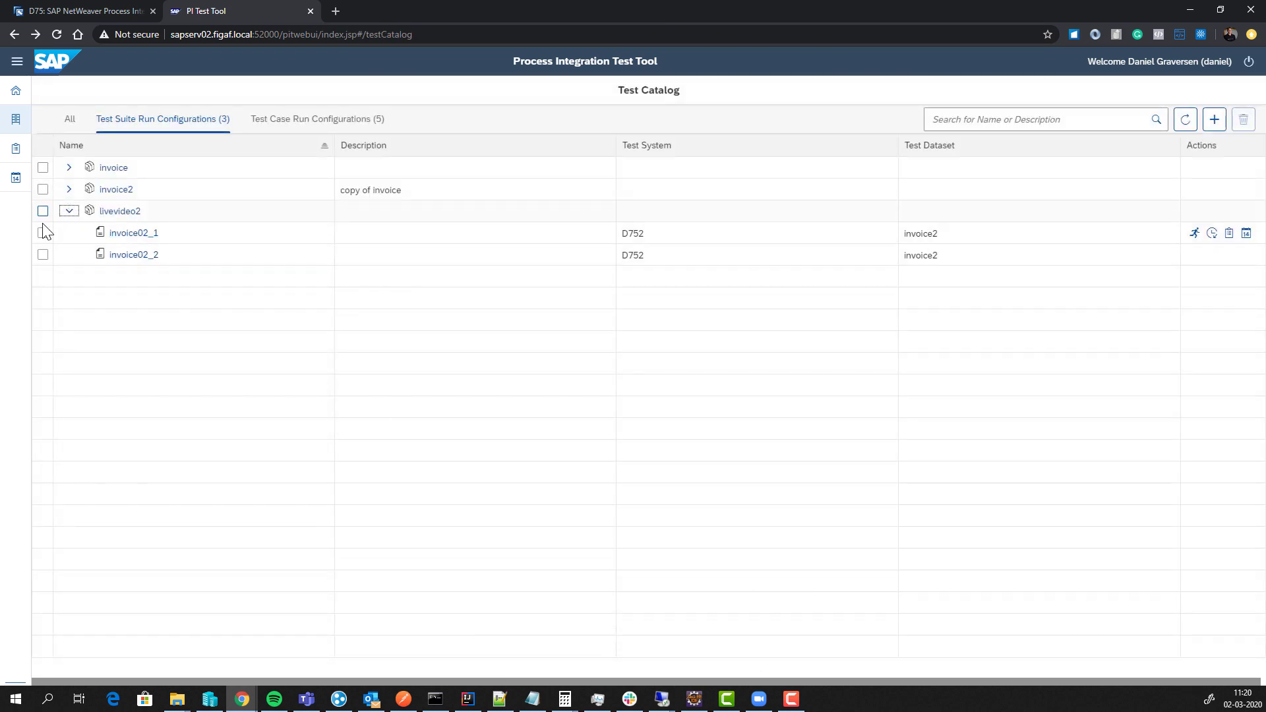
left_click(14, 177)
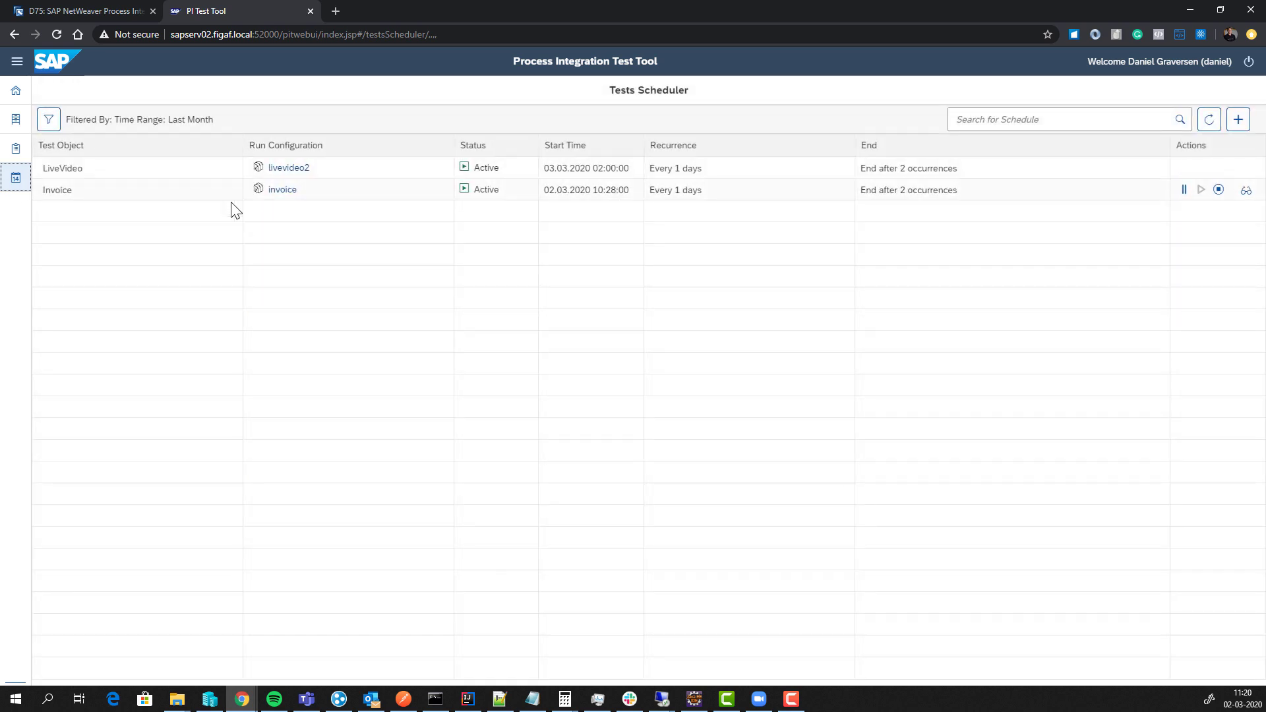